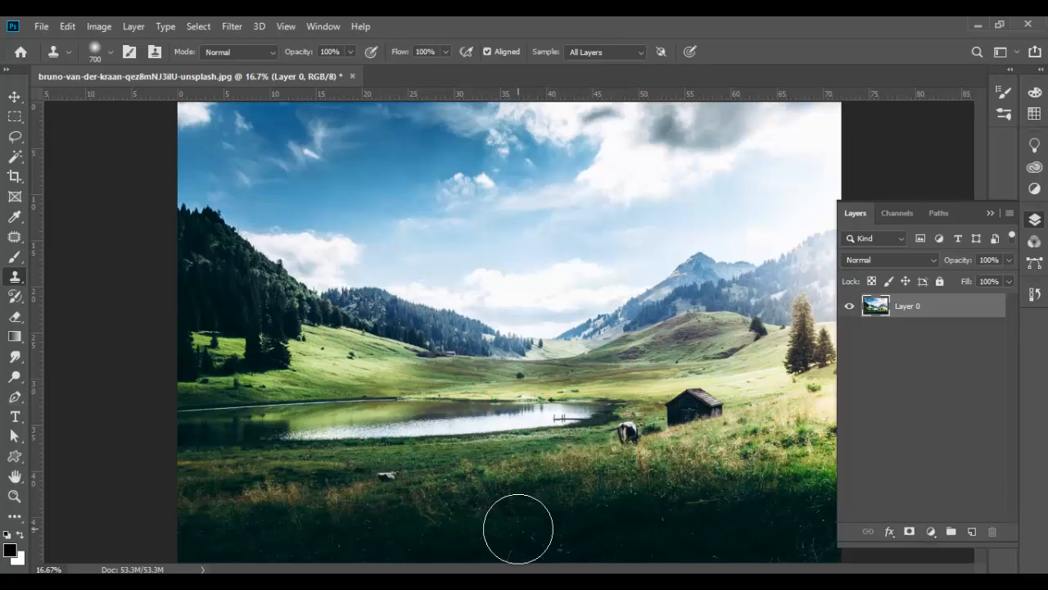
Step: Vary the Clone Stamp brush size between smaller and larger, end at 500 px, and view the brush settings
key("bracketleft")
key("bracketleft")
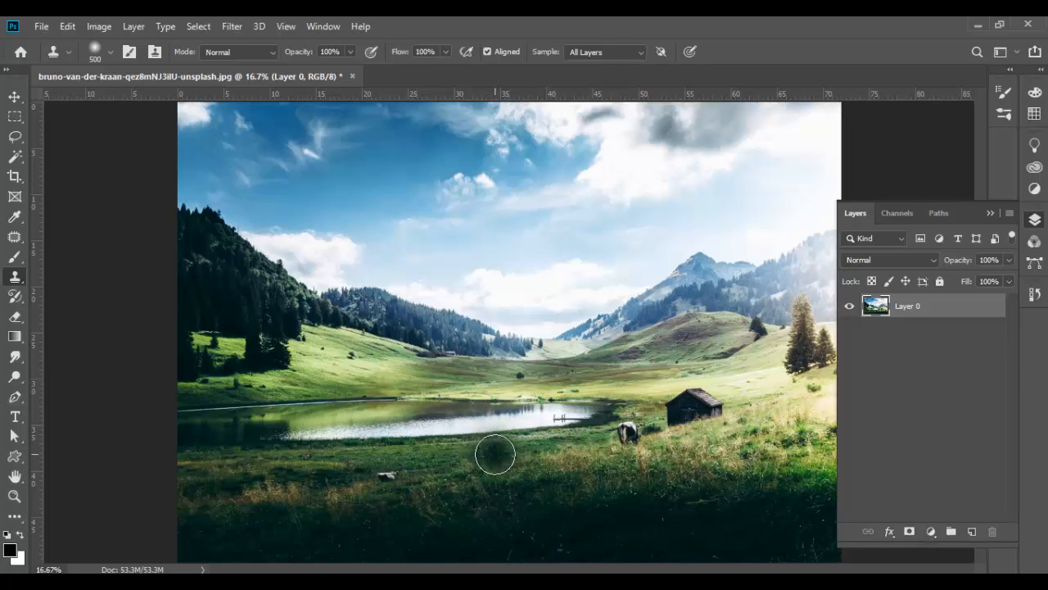
key("bracketleft")
key("bracketright")
key("bracketright")
key("bracketright")
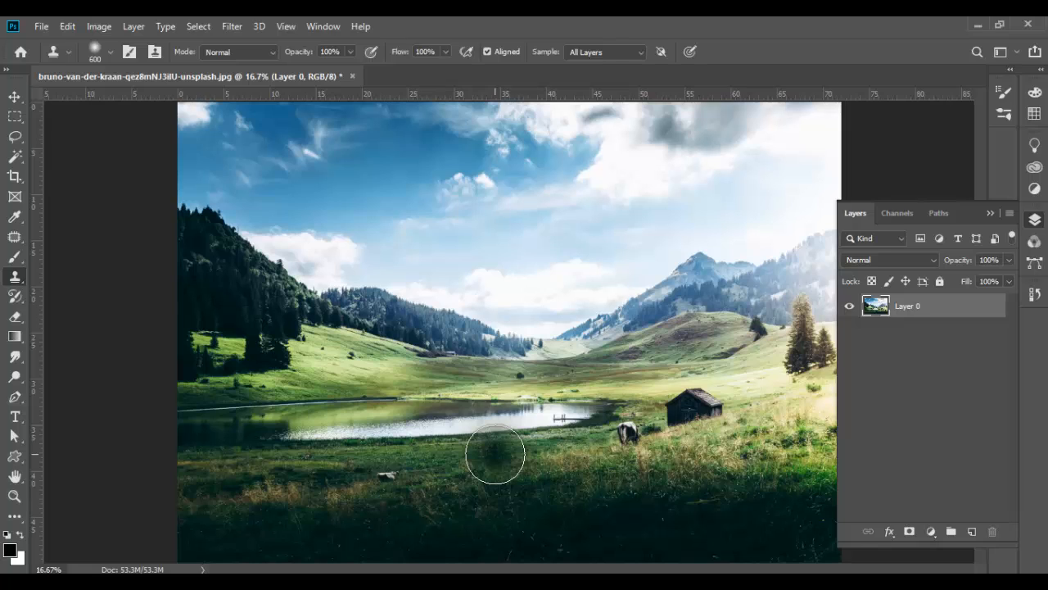
key("bracketright")
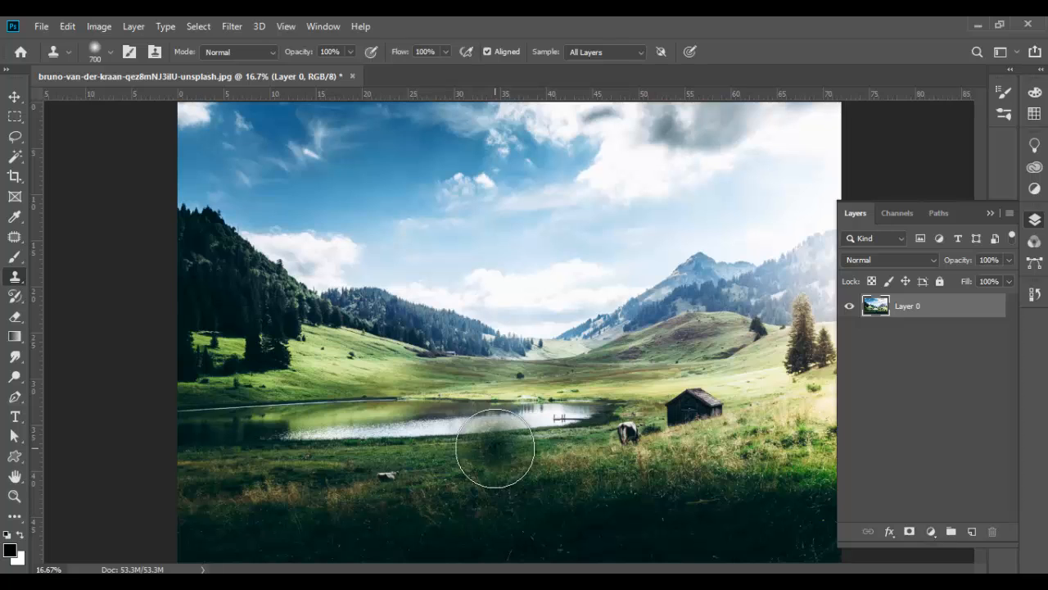
key("bracketleft")
key("bracketleft")
key("bracketleft")
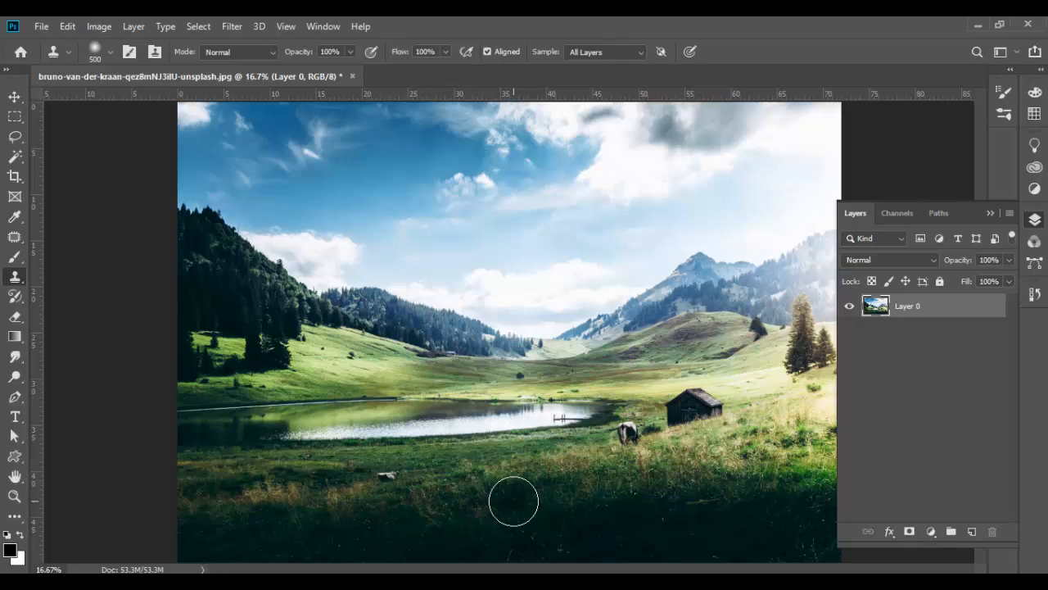
left_click(109, 51)
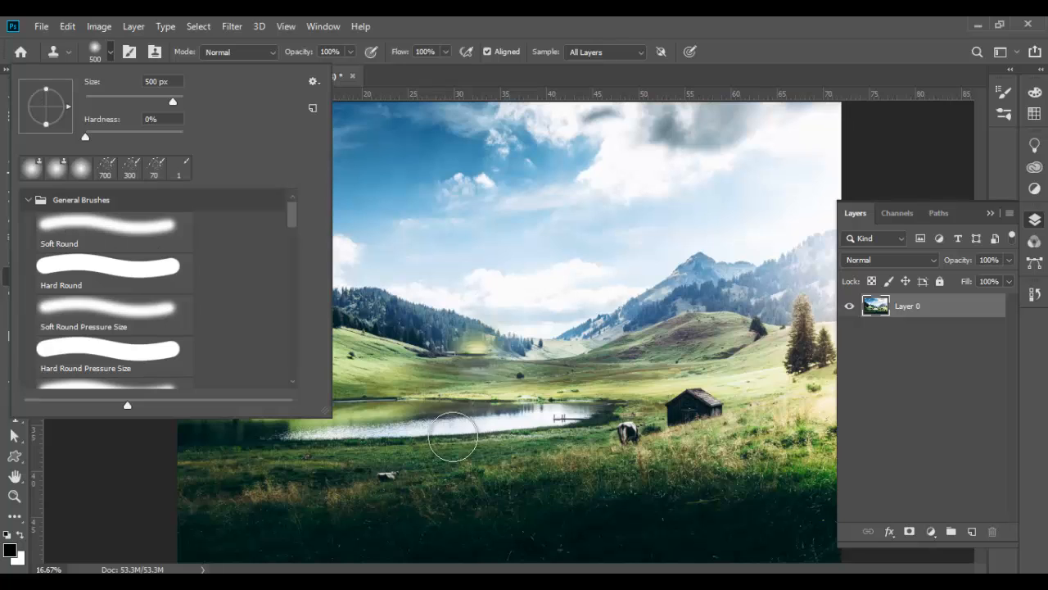
left_click(521, 497)
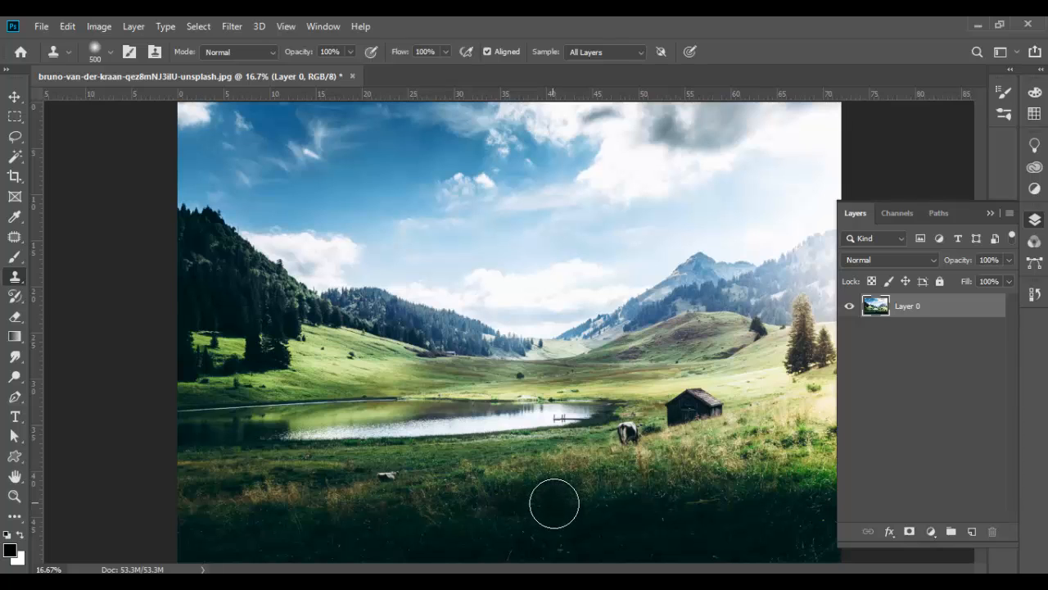
Step: With the Clone Stamp active, close the landscape photo without saving and reopen it from the recent files
left_click(14, 97)
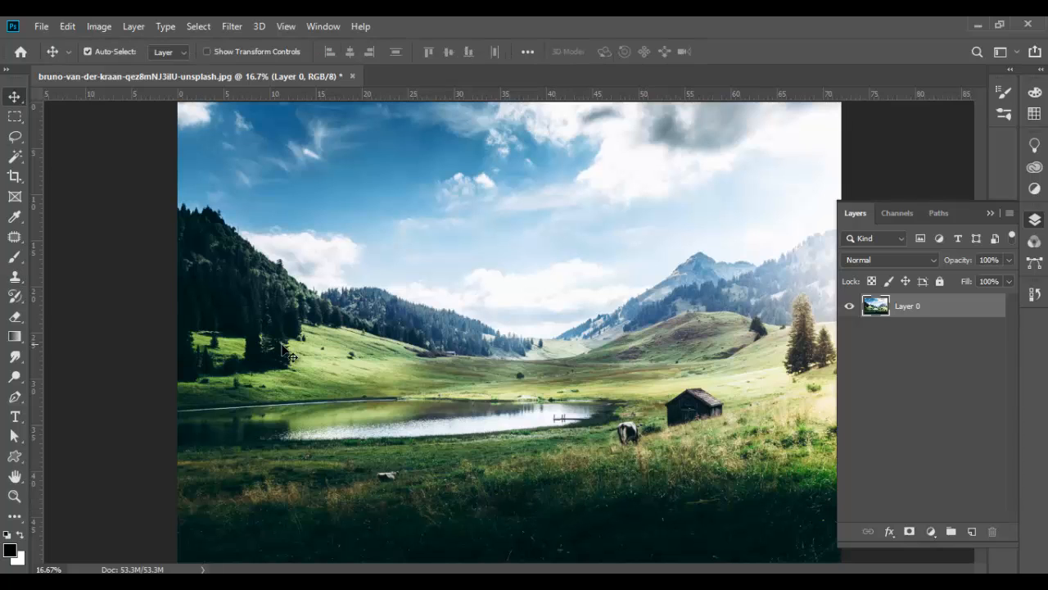
left_click(17, 277)
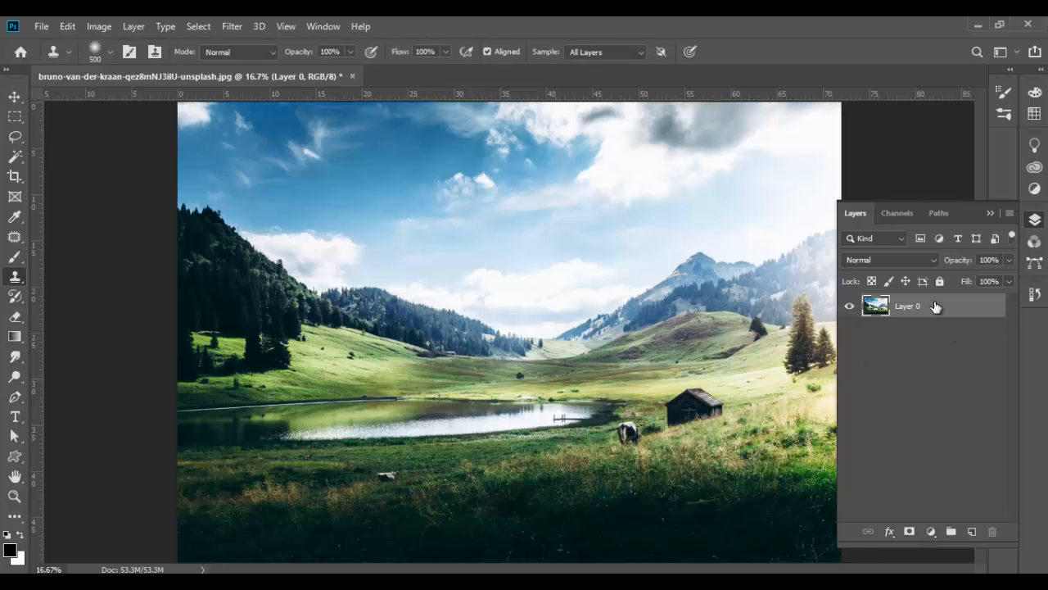
left_click(353, 76)
left_click(512, 240)
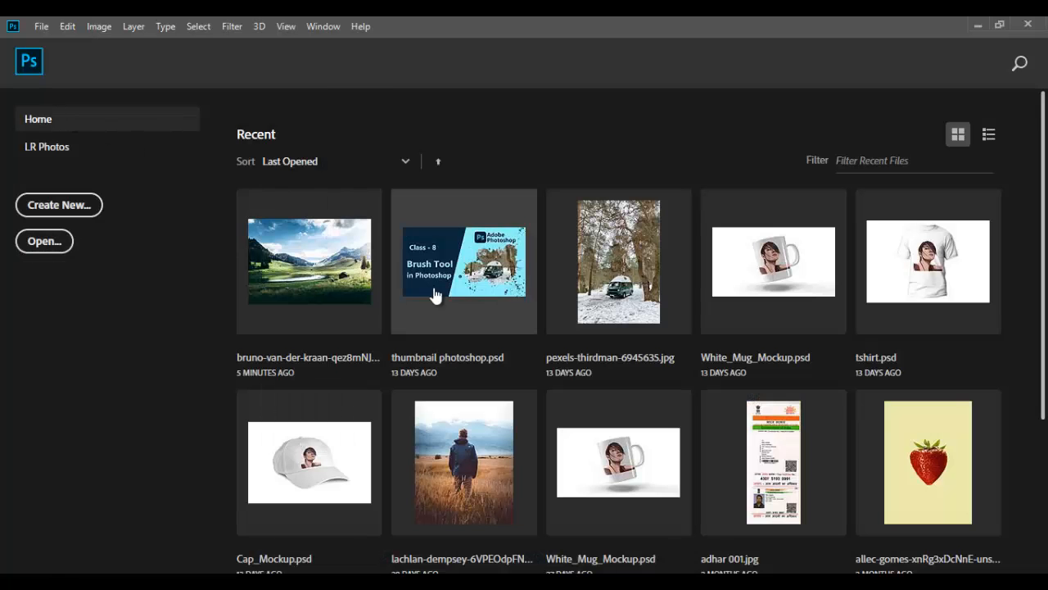
left_click(332, 288)
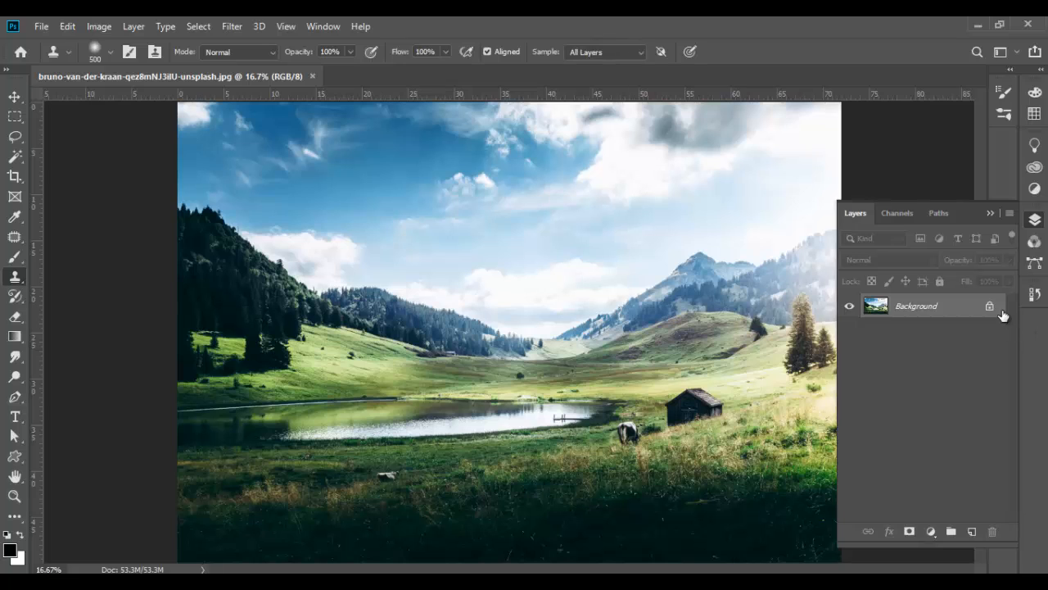
Step: Try to clone over the cabin without defining a source point
left_click(694, 407)
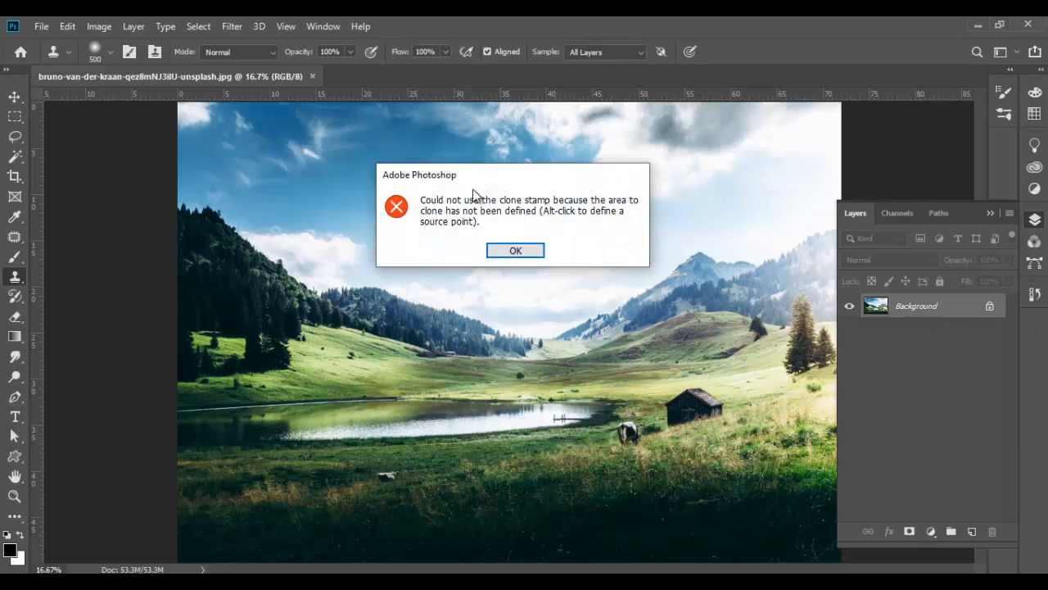
left_click_drag(486, 181, 443, 253)
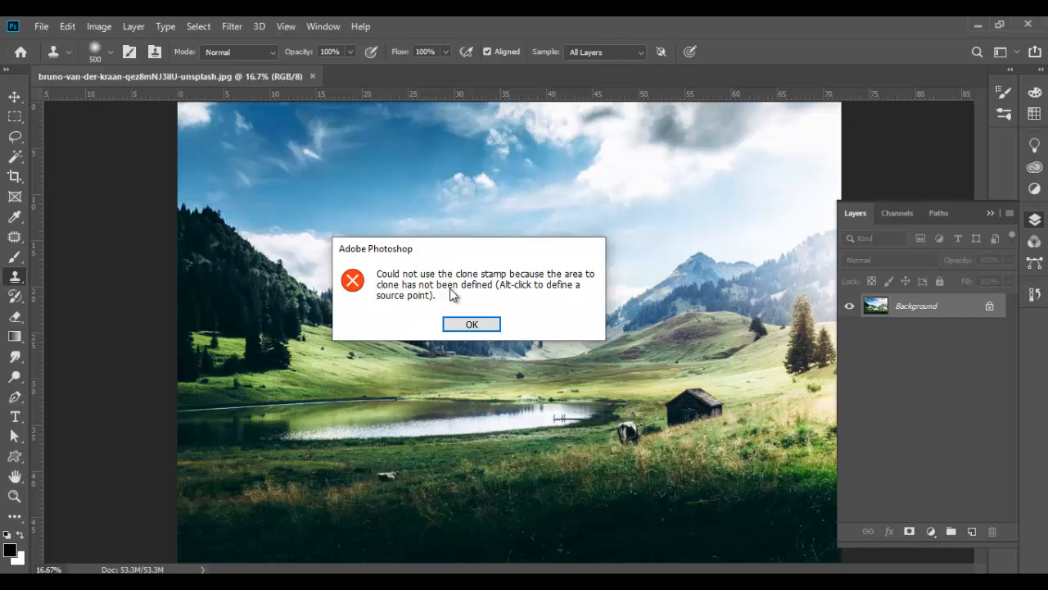
left_click(461, 330)
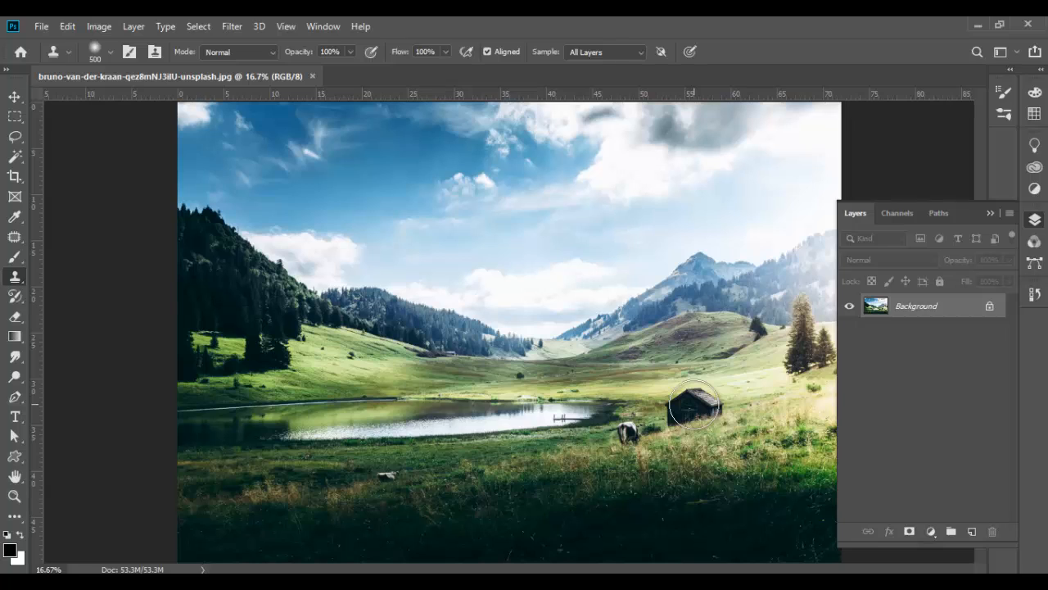
Step: Enlarge the Clone Stamp brush to 700 px, sample the cabin and clone it onto the hillside above the original
key("bracketright")
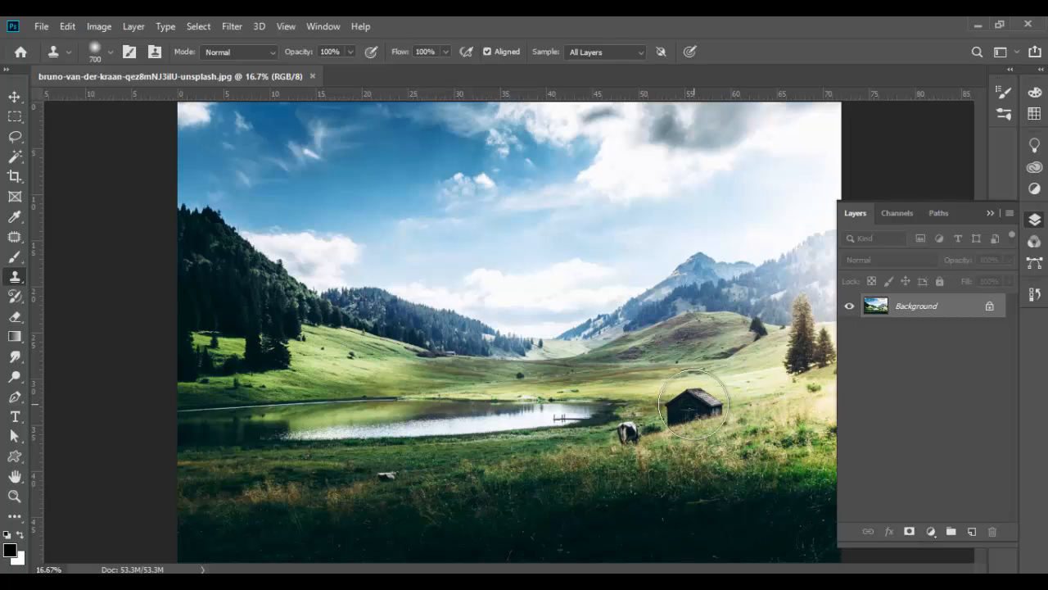
left_click(692, 407, "alt")
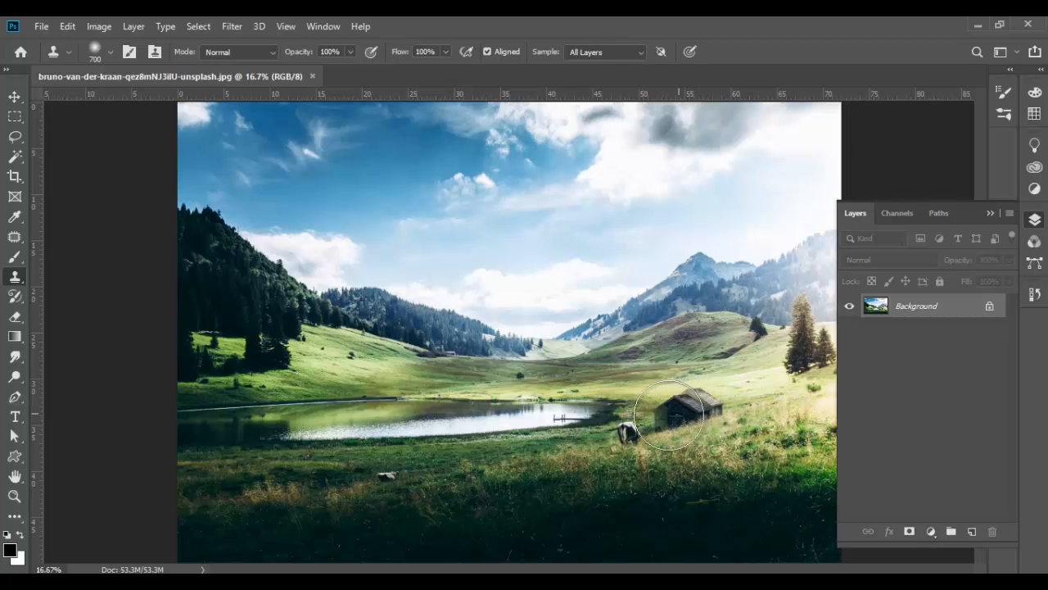
left_click_drag(633, 414, 603, 419)
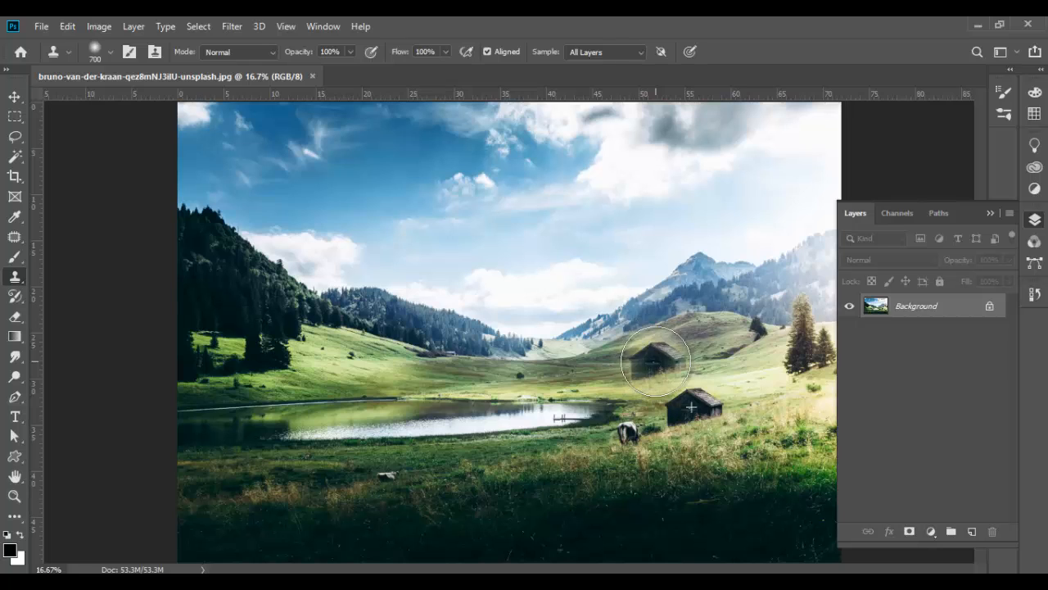
left_click(655, 360)
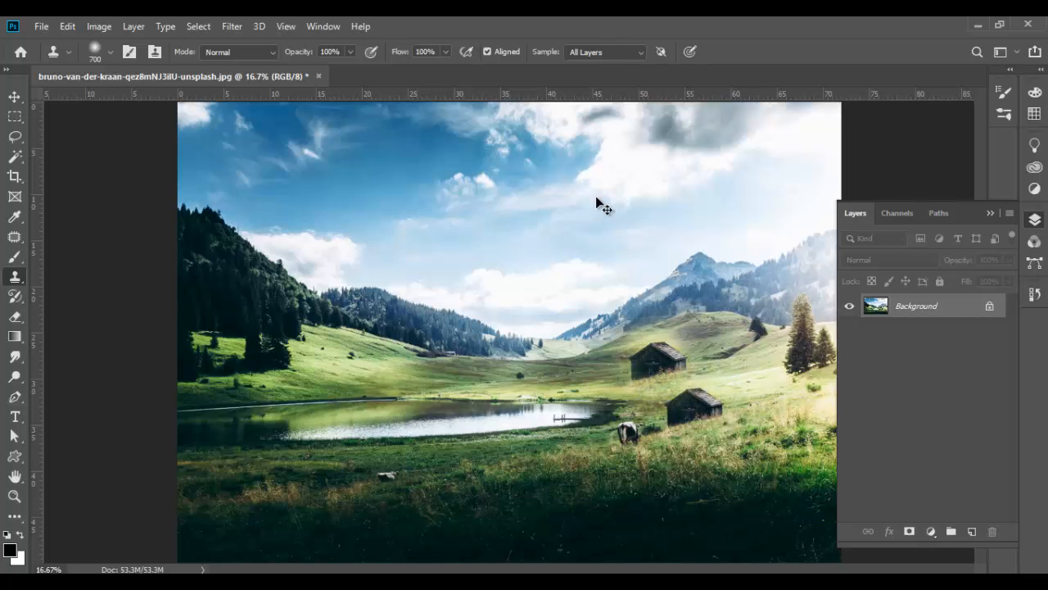
Step: Set the Clone Stamp to sample the Current Layer and add an empty layer above the unlocked background
left_click(605, 51)
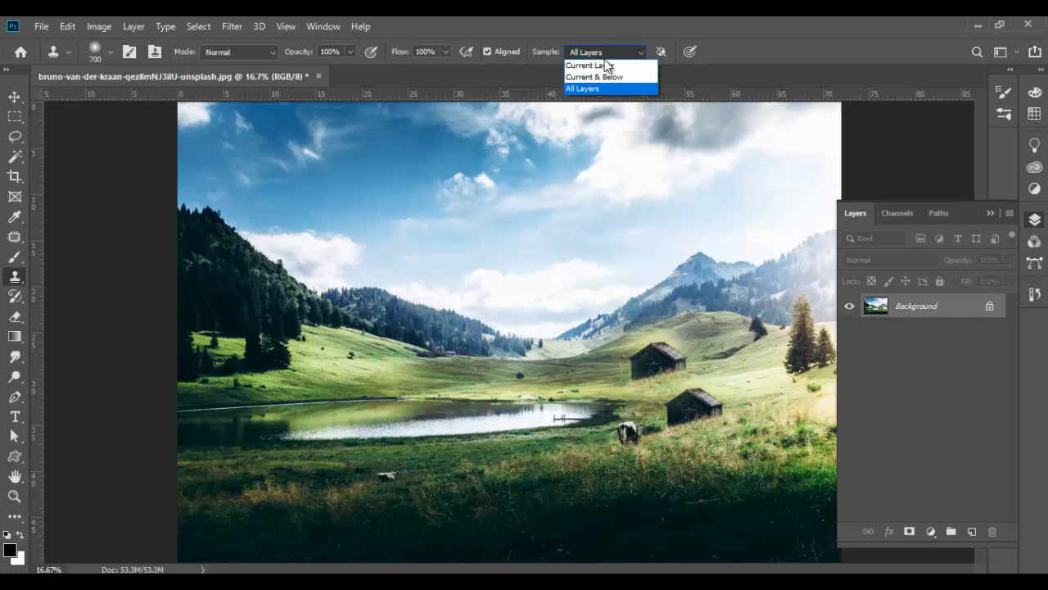
left_click(606, 66)
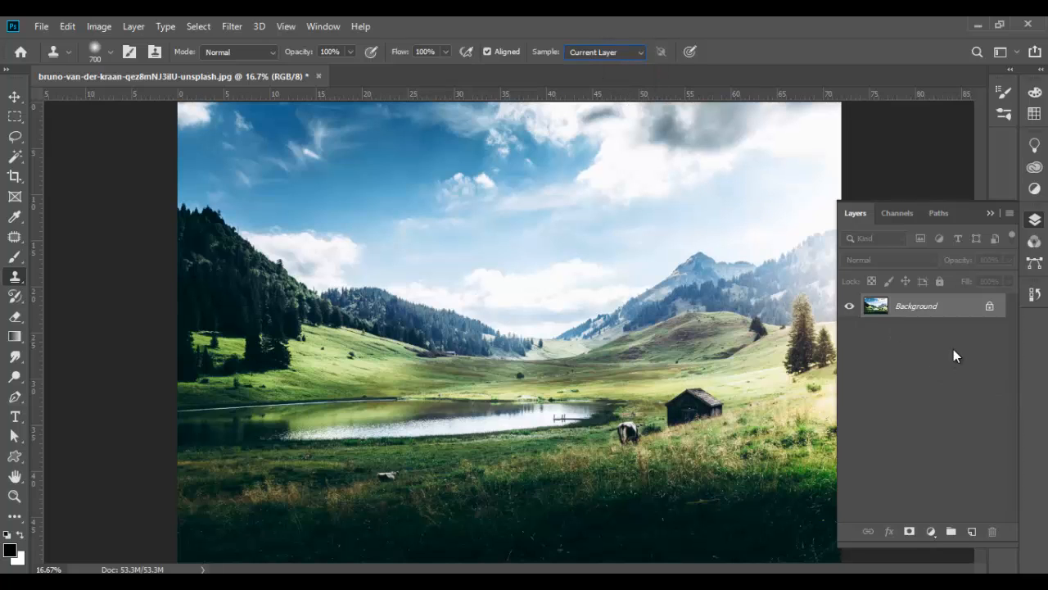
left_click(989, 307)
left_click(970, 532)
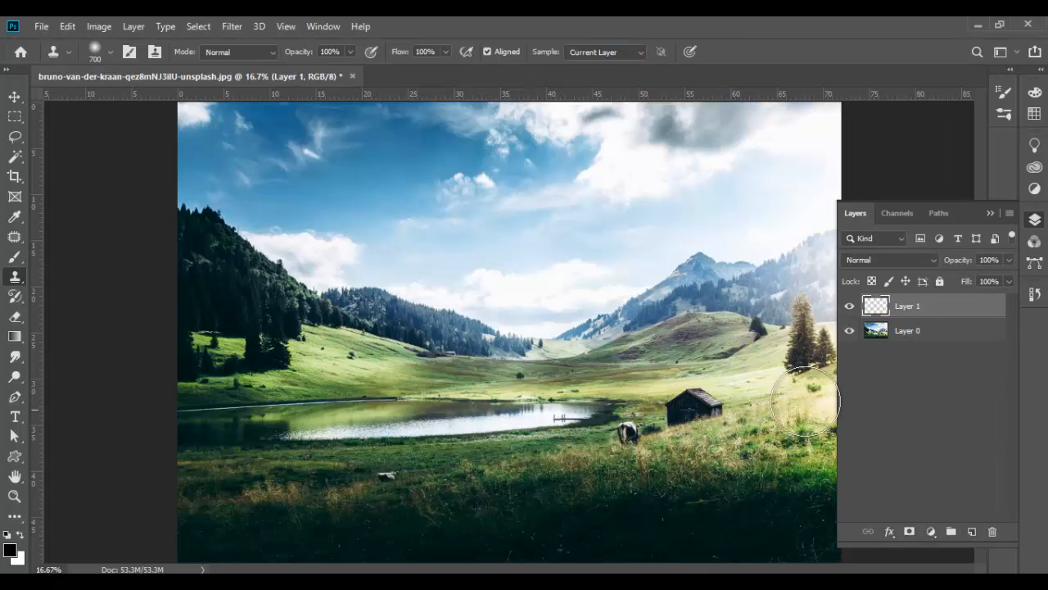
Step: Sample the cabin from Layer 0 and clone it on Layer 1, onto the meadow above the original cabin
left_click(876, 332)
left_click(689, 409, "alt")
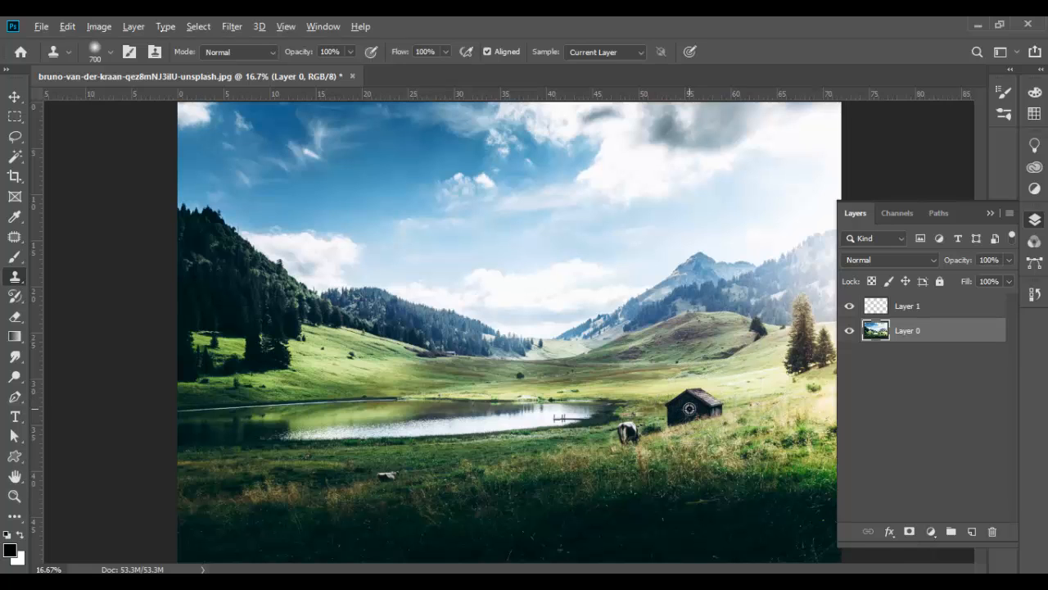
left_click_drag(629, 379, 640, 370)
key("ctrl+z")
left_click(909, 307)
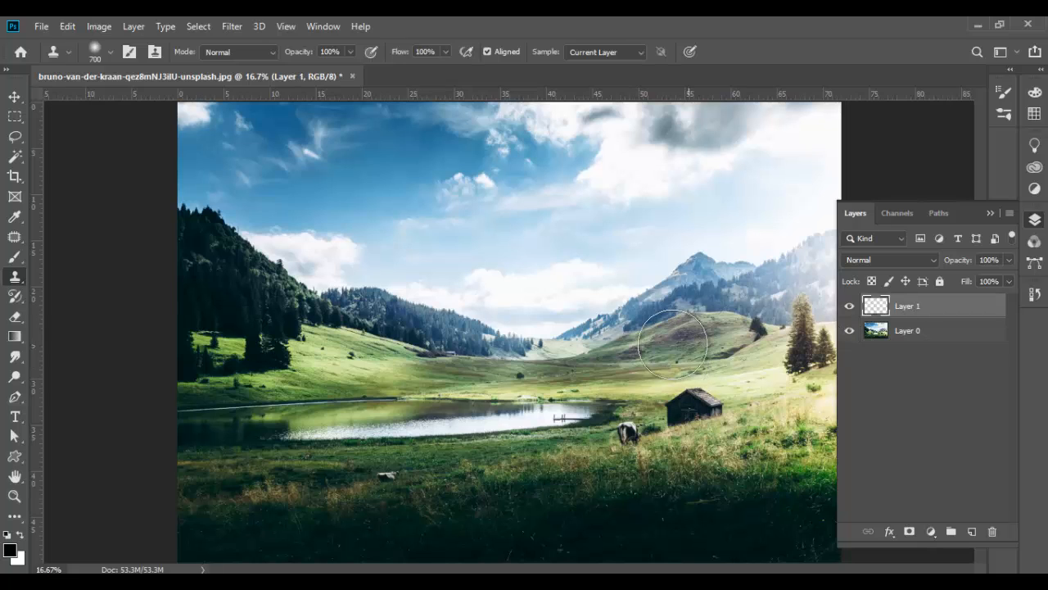
left_click_drag(632, 373, 628, 368)
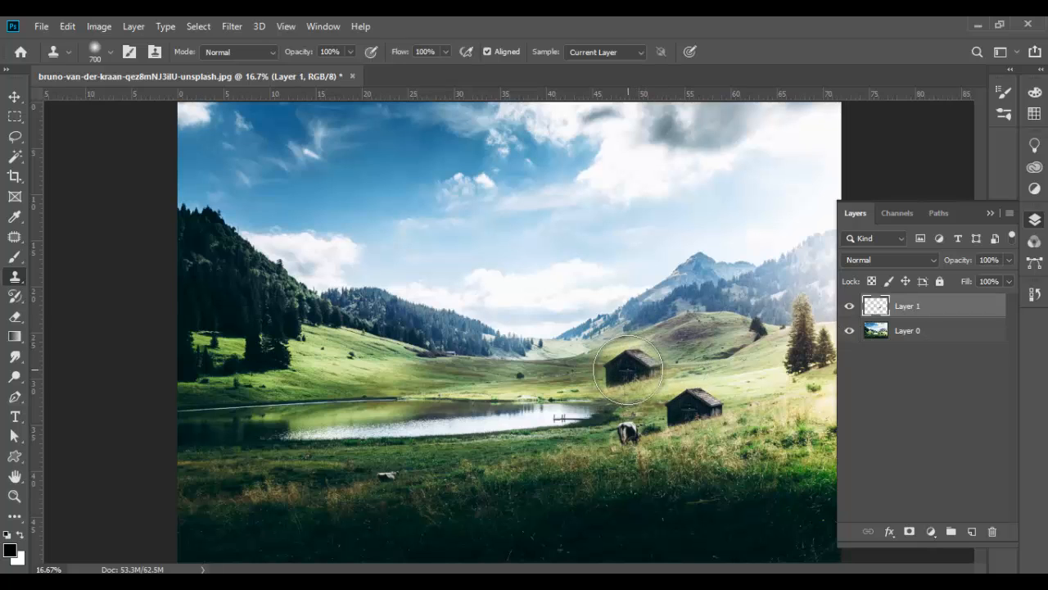
Step: Compare the image with and without the cloned cabin on Layer 1
left_click(874, 337)
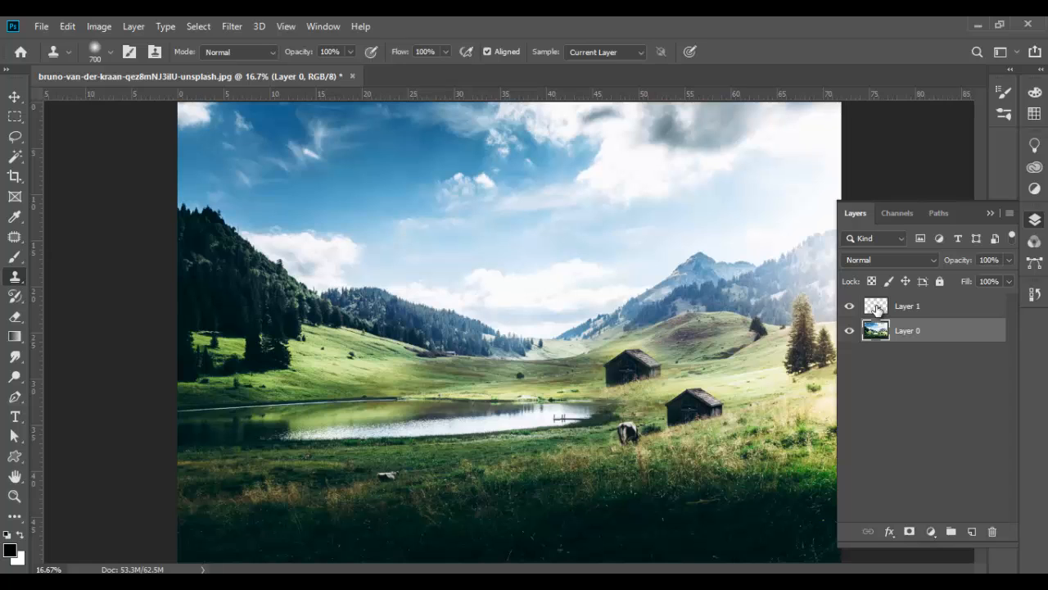
left_click(876, 307)
left_click(849, 306)
left_click(850, 305)
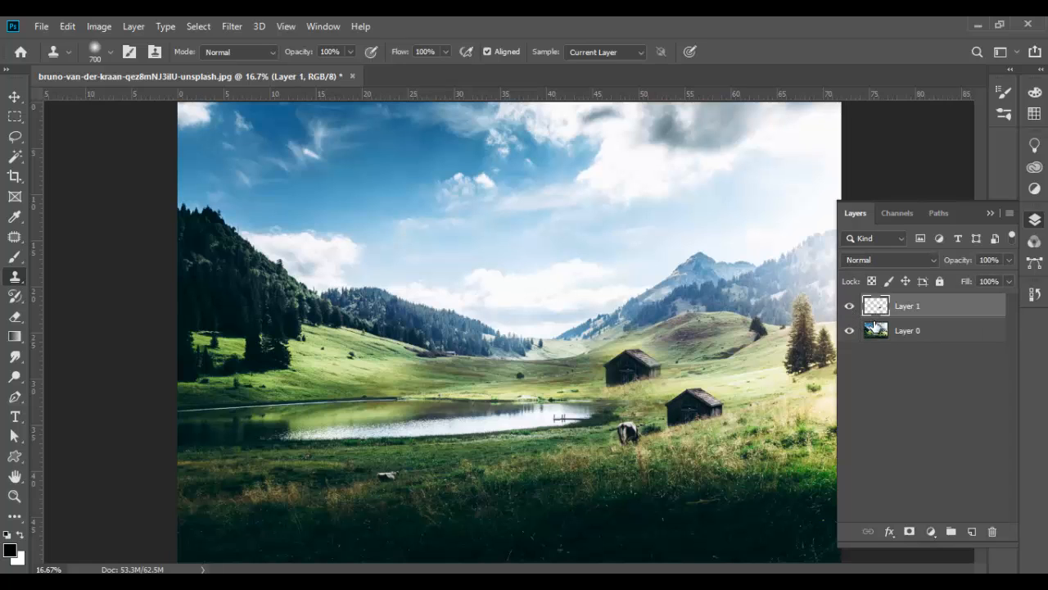
Step: Replace Layer 1 with a new empty layer and set the Clone Stamp to sample All Layers
left_click(991, 536)
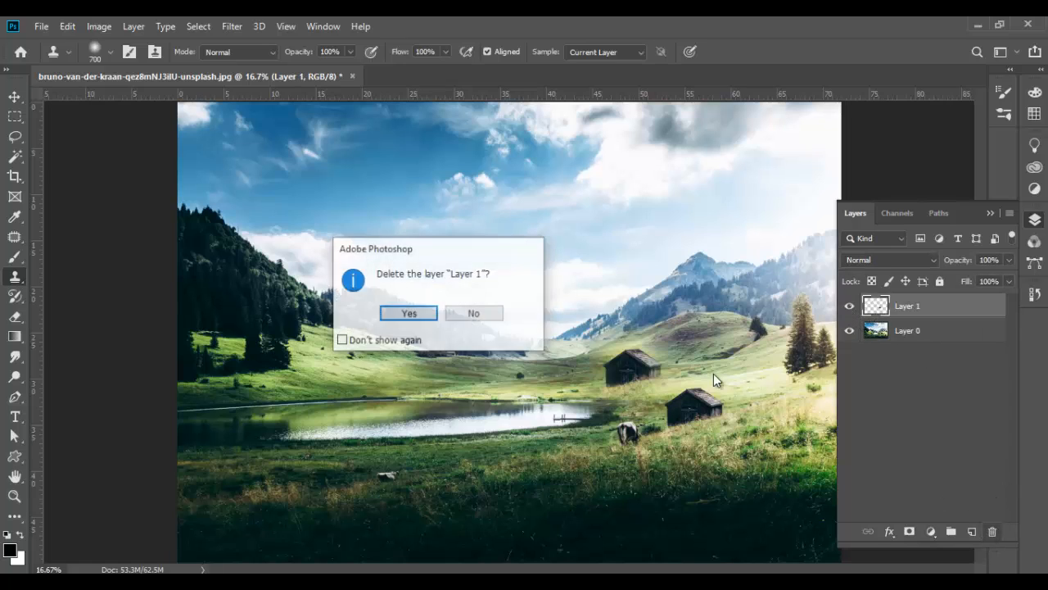
left_click(418, 312)
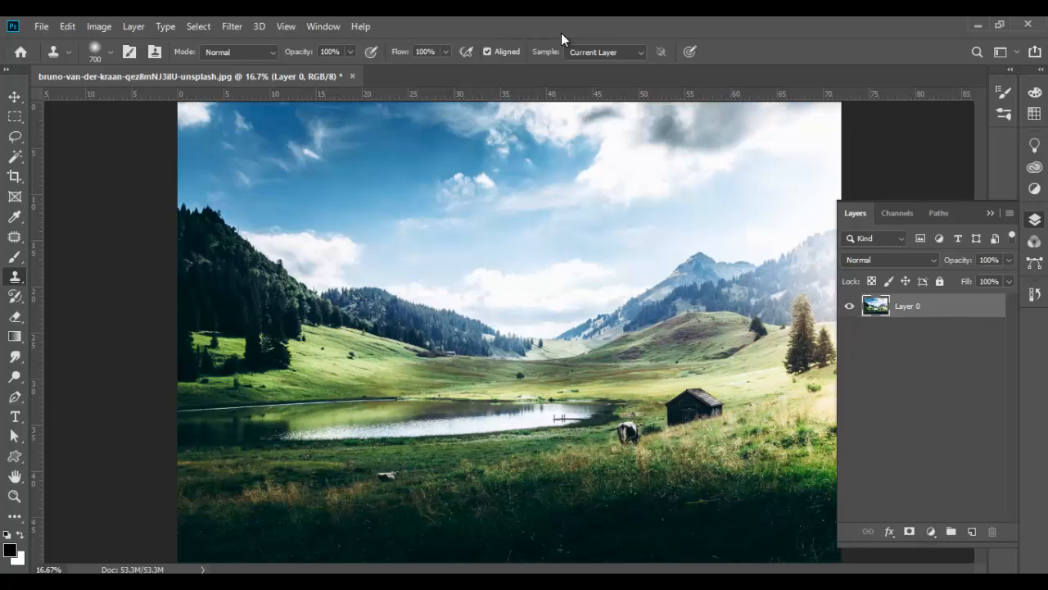
left_click(971, 532)
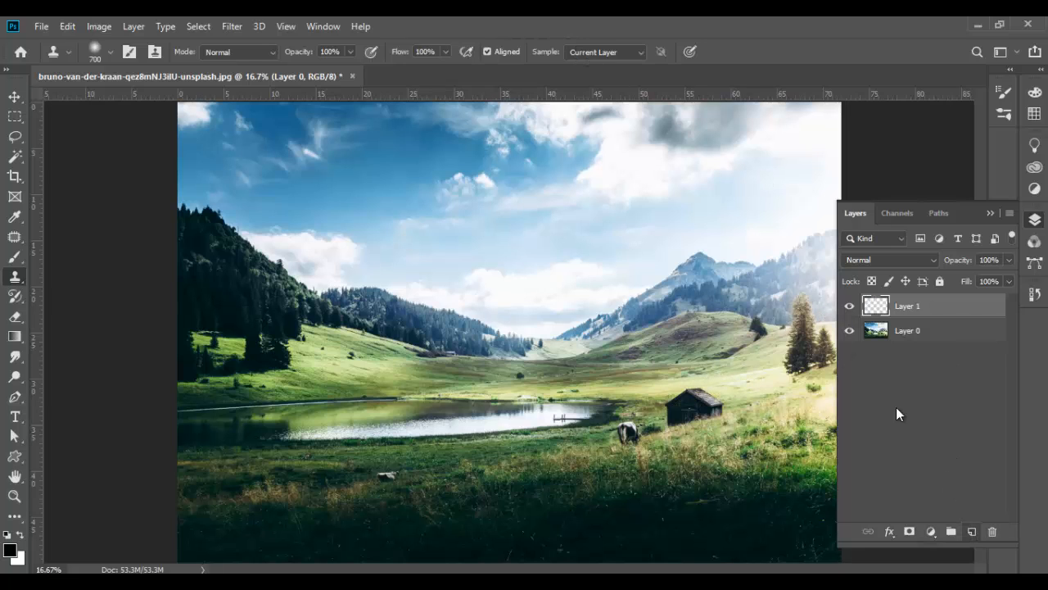
left_click(638, 59)
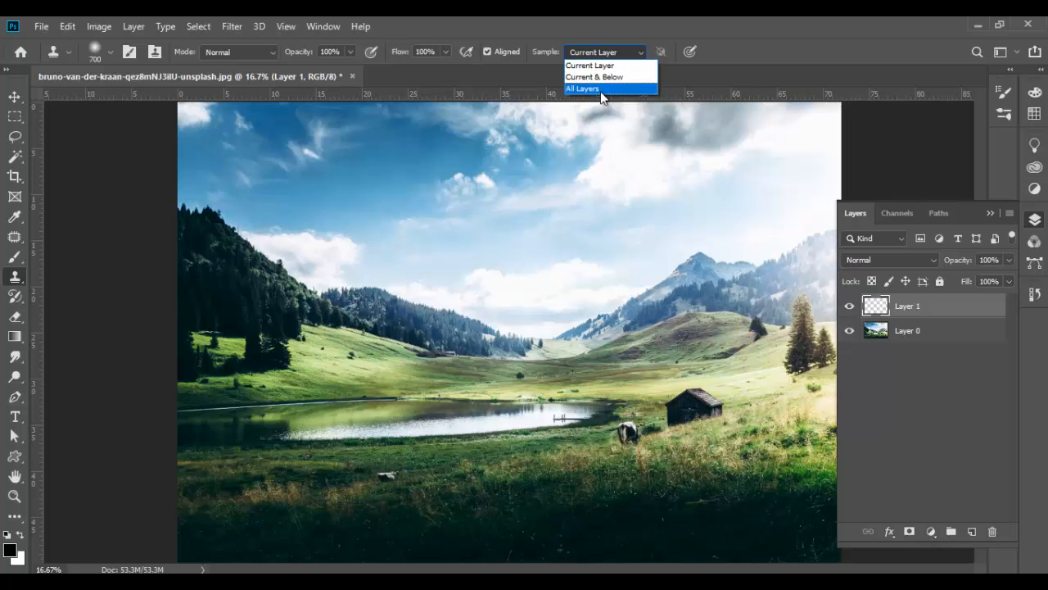
left_click(600, 89)
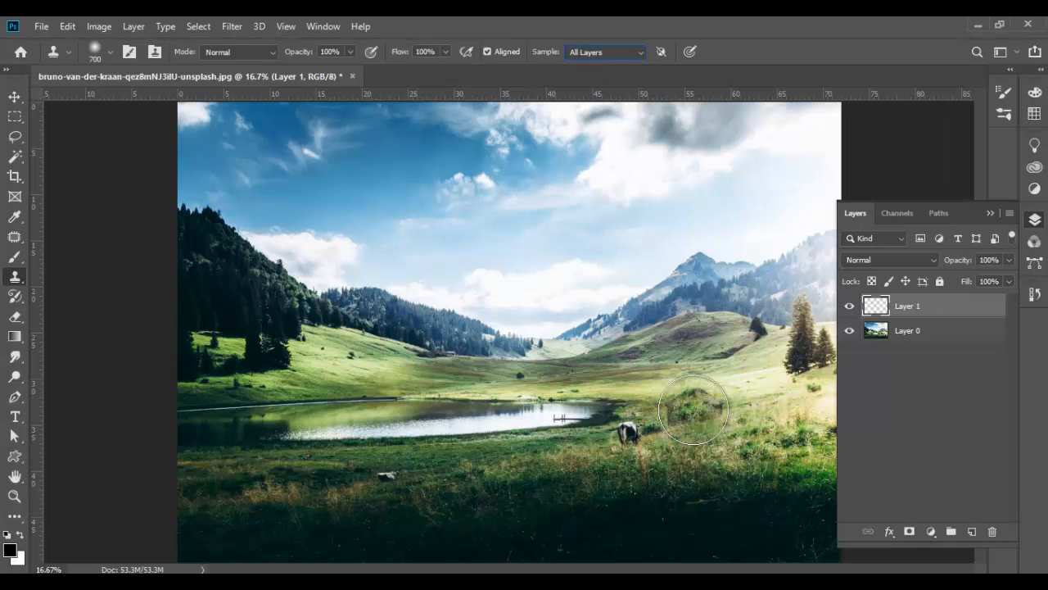
Step: Sample the cabin with Layer 1 active and clone it onto the meadow just above the original
key("alt")
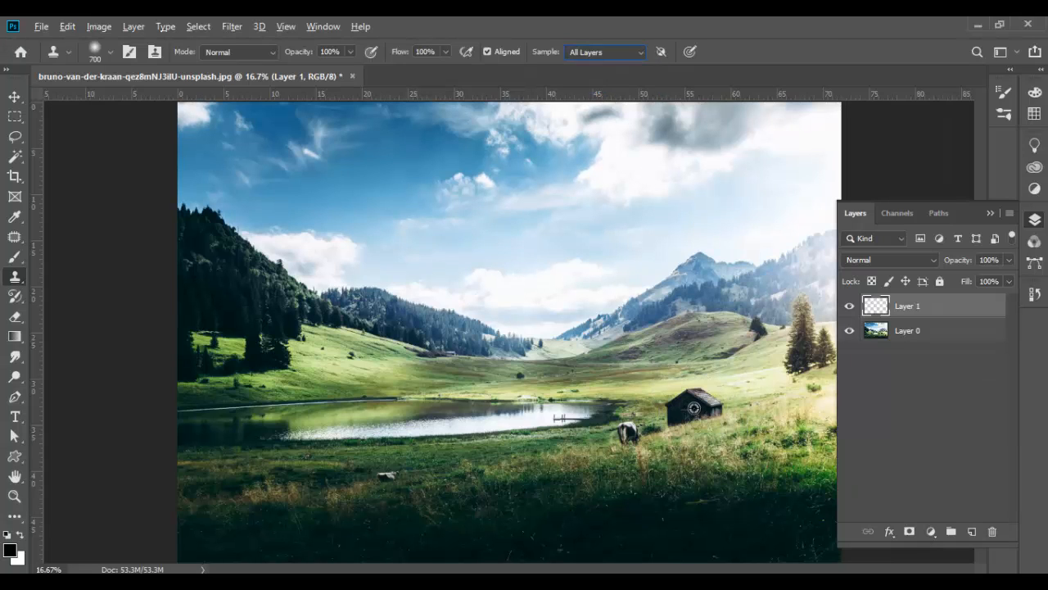
left_click(693, 407, "alt")
left_click(646, 368)
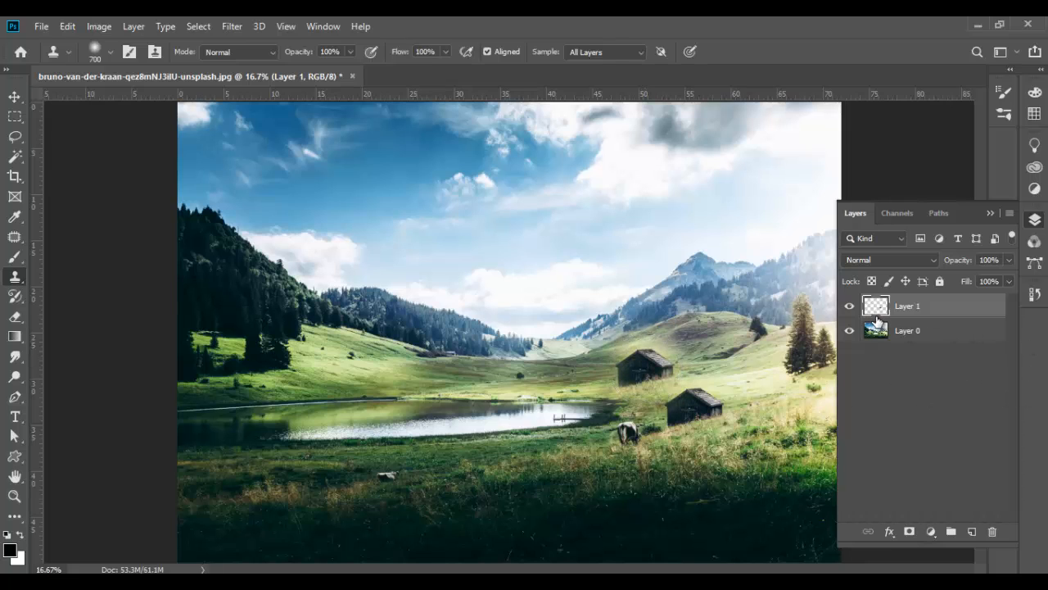
Step: Hide and show Layer 1 repeatedly to check that it holds only the cloned cabin
left_click(850, 306)
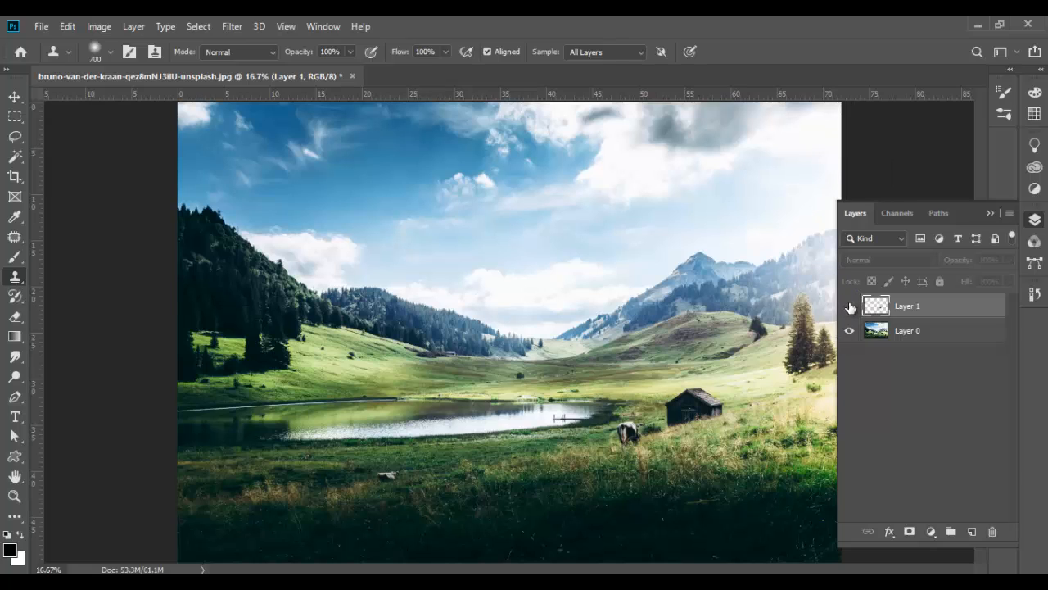
left_click(849, 306)
left_click(850, 307)
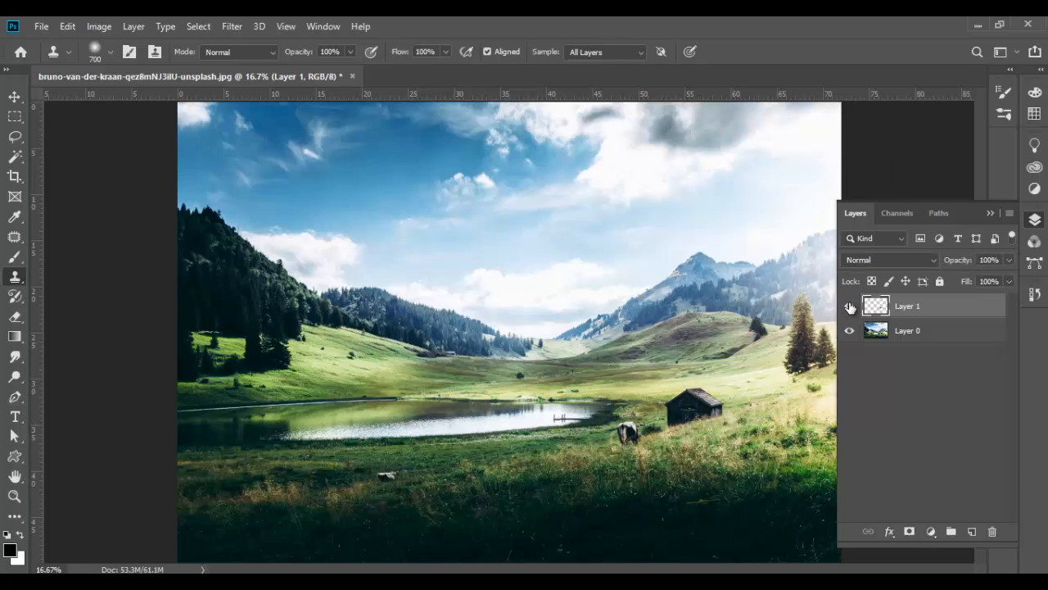
left_click(848, 306)
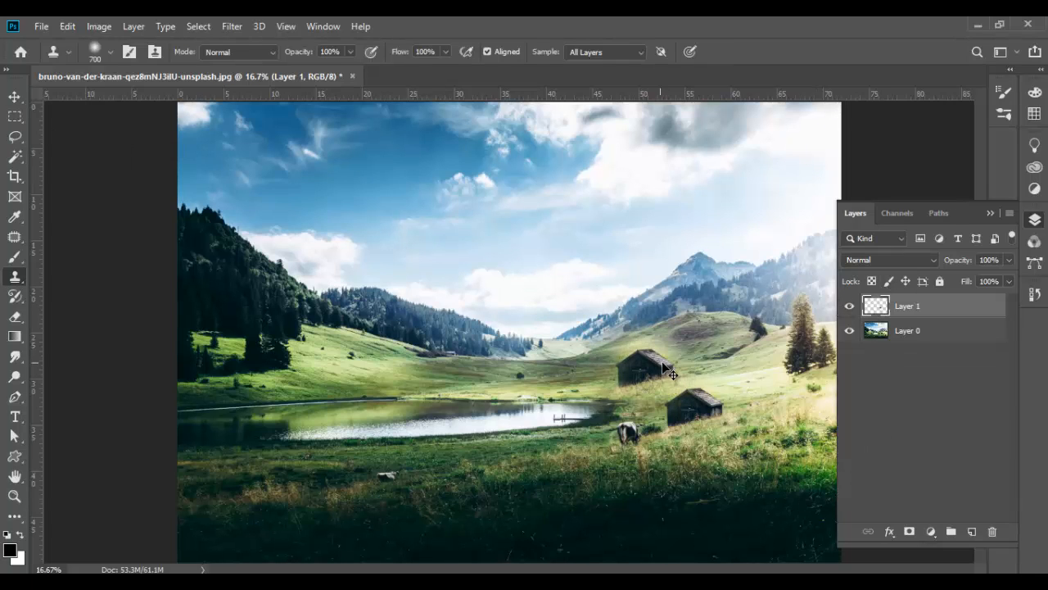
Step: Scale the cloned cabin on Layer 1 to 126.23% and position it on the slope just above the original cabin
key("ctrl+t")
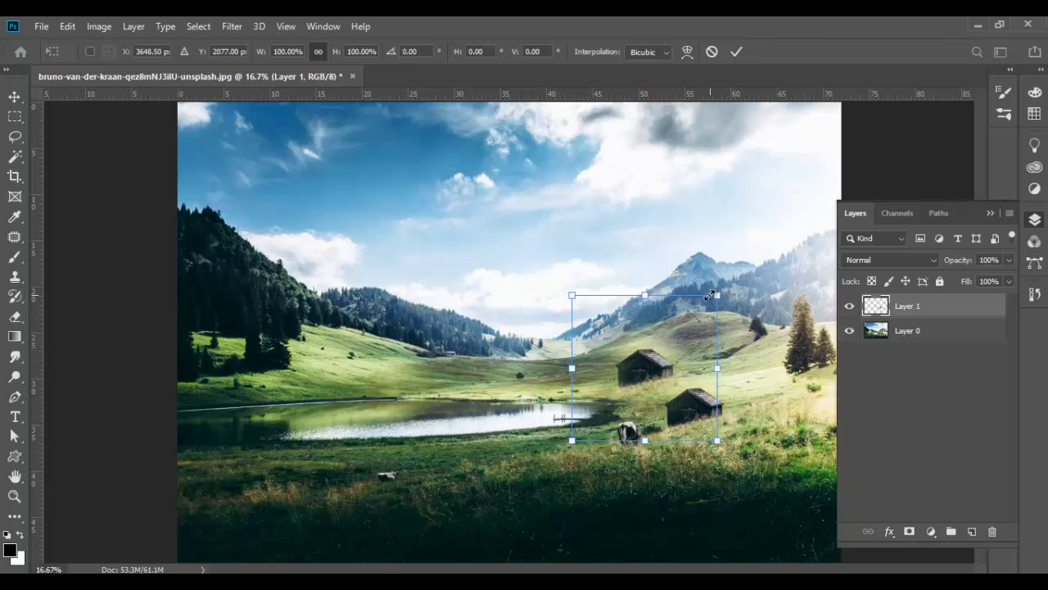
left_click_drag(714, 295, 692, 321)
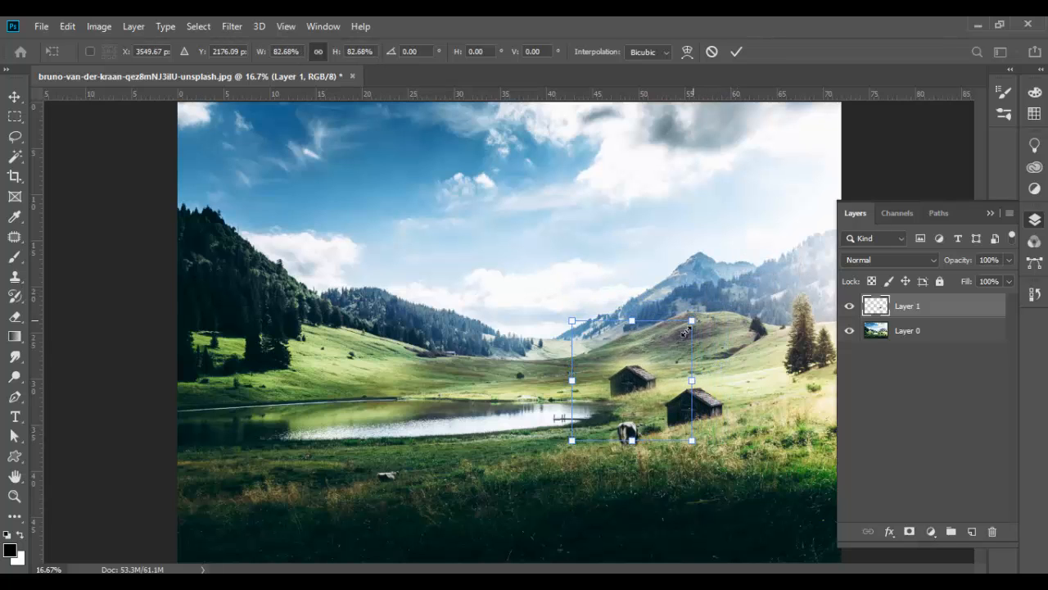
left_click_drag(643, 385, 659, 370)
left_click_drag(587, 429, 584, 431)
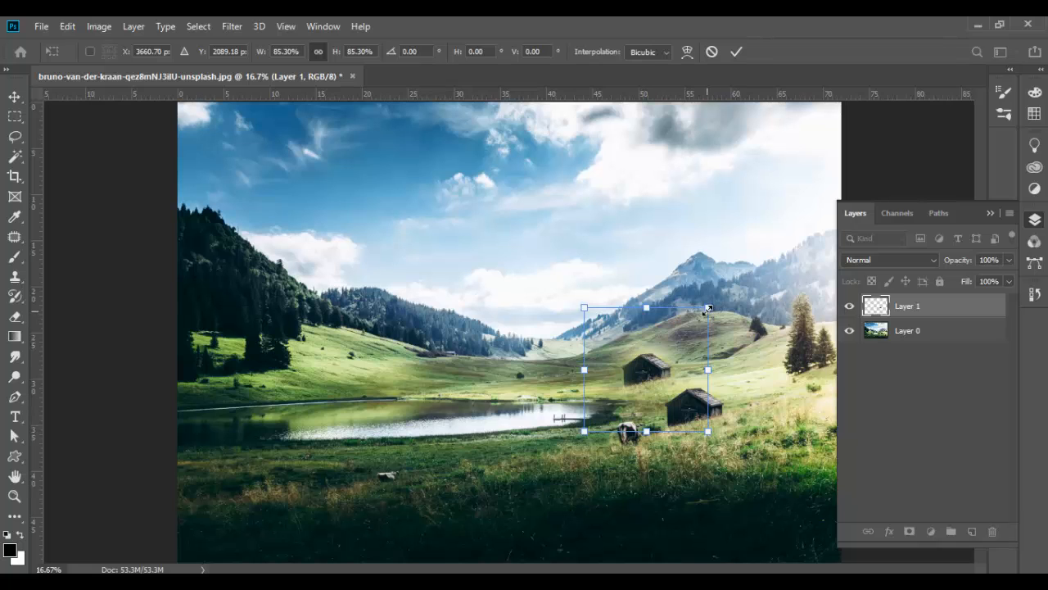
left_click_drag(708, 308, 767, 247)
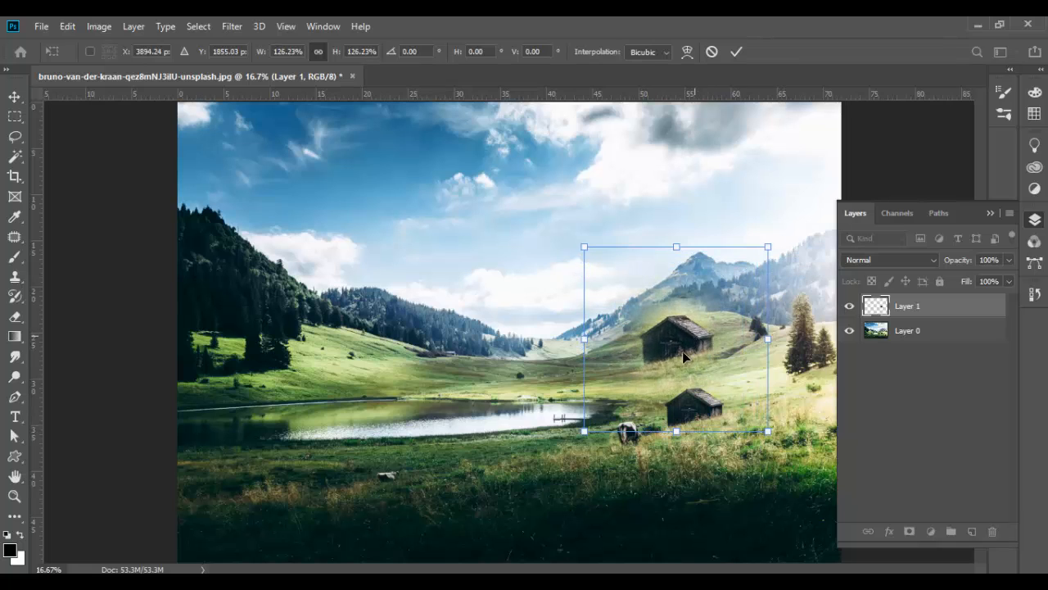
left_click_drag(685, 357, 673, 356)
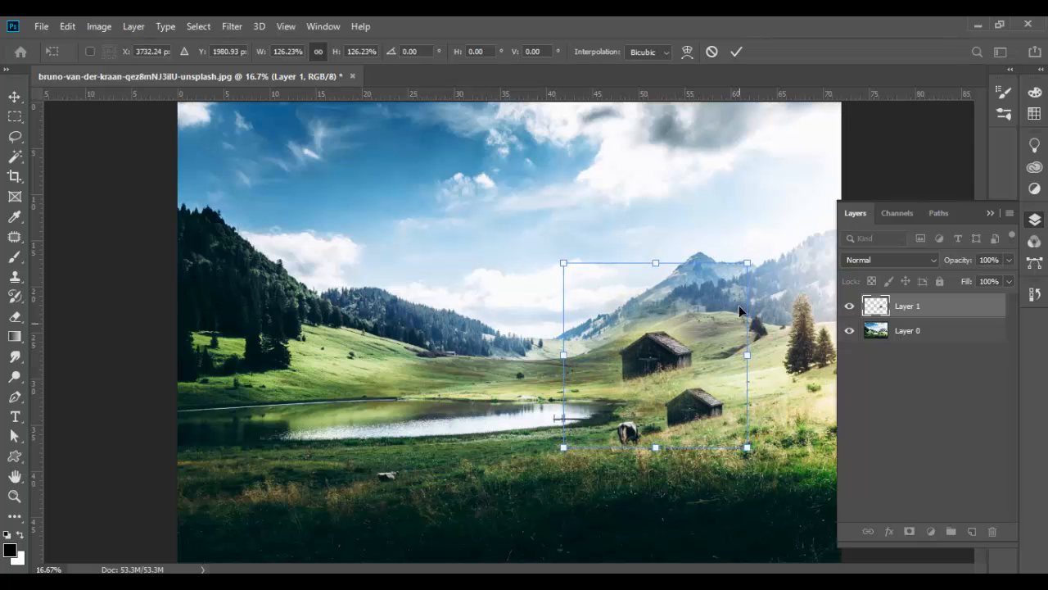
left_click(737, 55)
key("s")
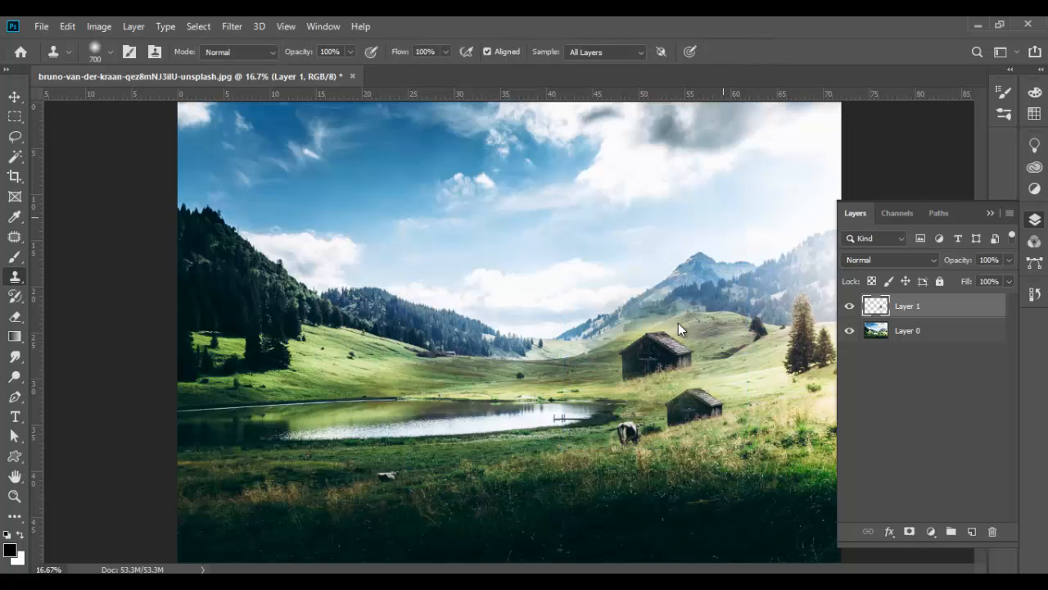
Step: Hide Layer 0 to isolate the enlarged cabin, and undo a test Clone Stamp stroke over it
left_click(16, 99)
key("ctrl+plus")
key("ctrl+plus")
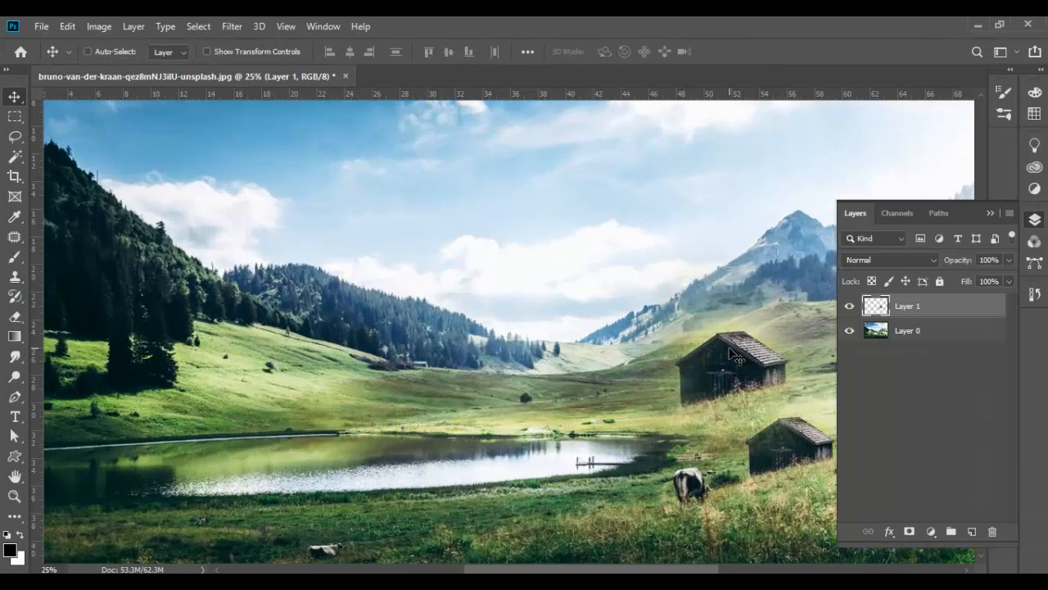
left_click_drag(686, 318, 300, 330)
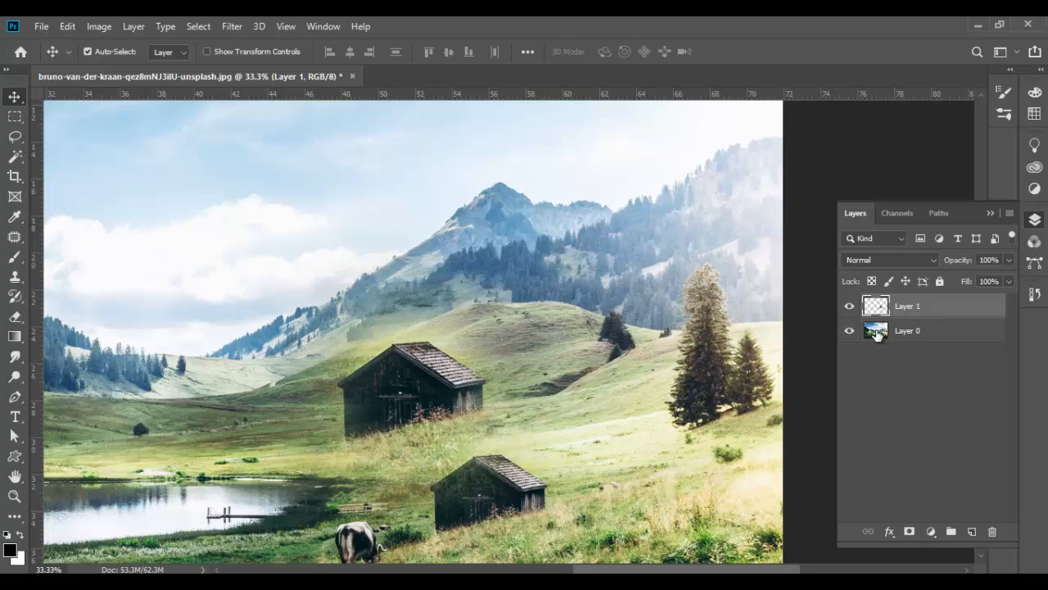
left_click(849, 331)
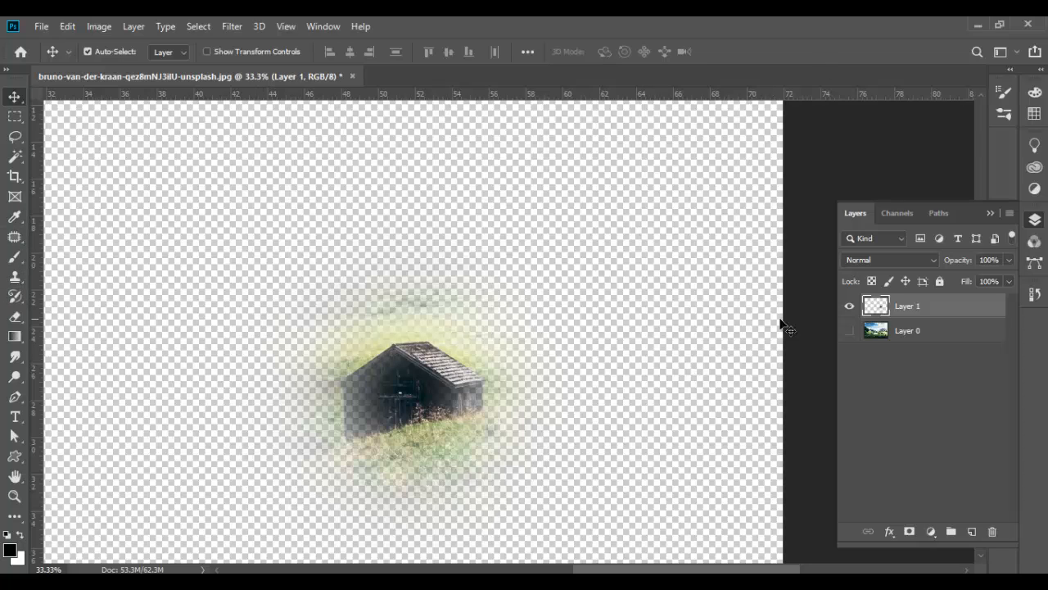
left_click(15, 277)
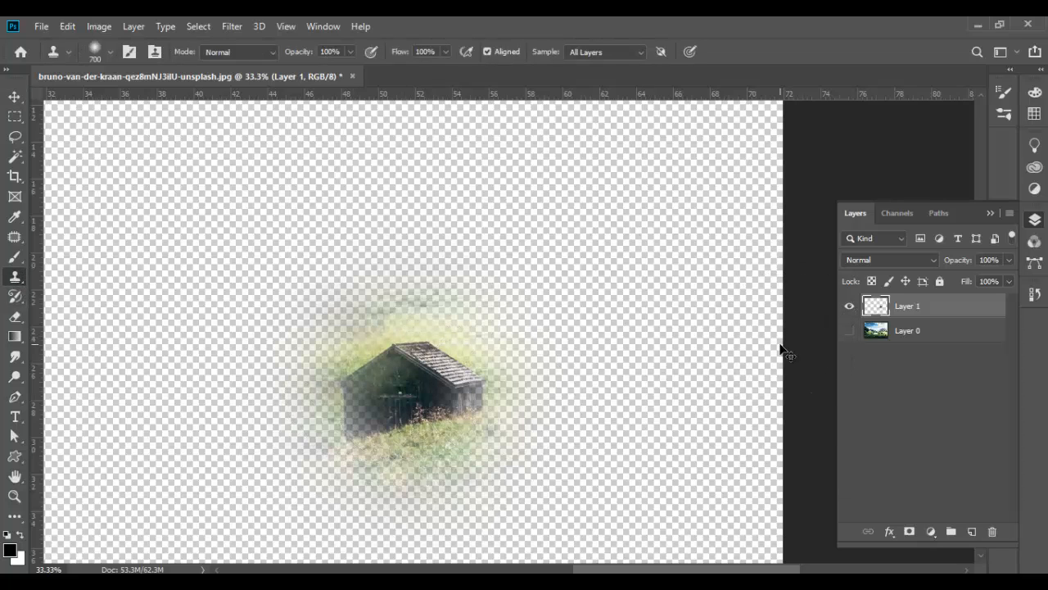
key("ctrl+z")
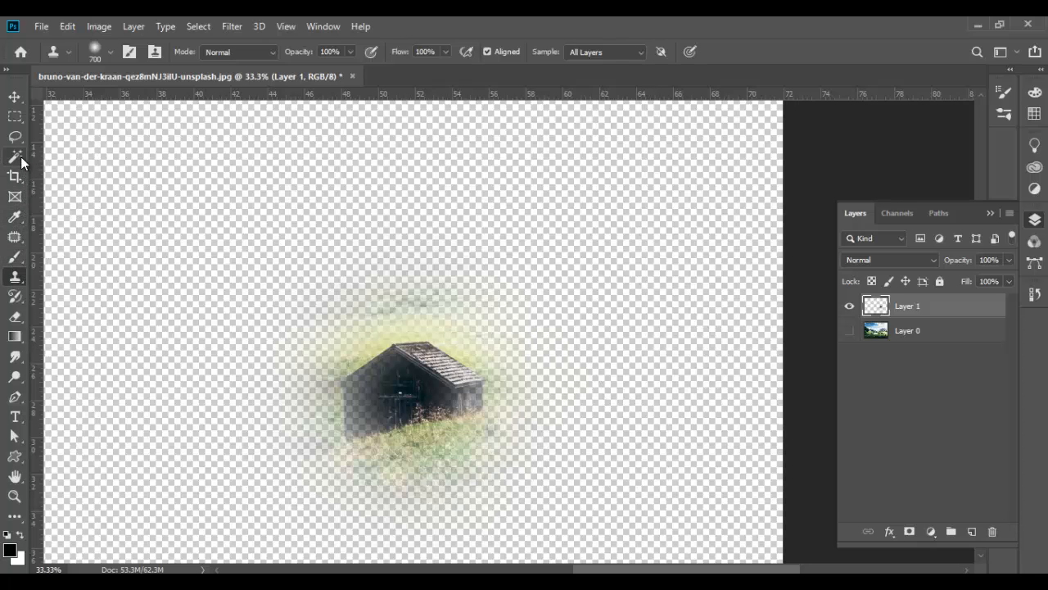
Step: Erase an arc of the green fringe above the cloned cabin's roof with a hard 90 px Eraser
left_click(25, 325)
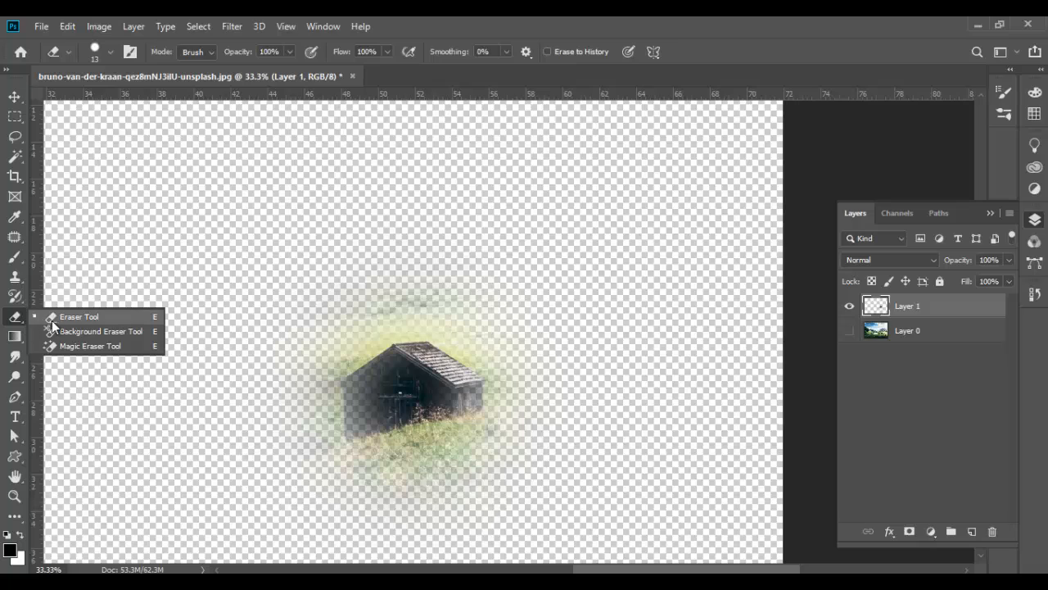
left_click(76, 316)
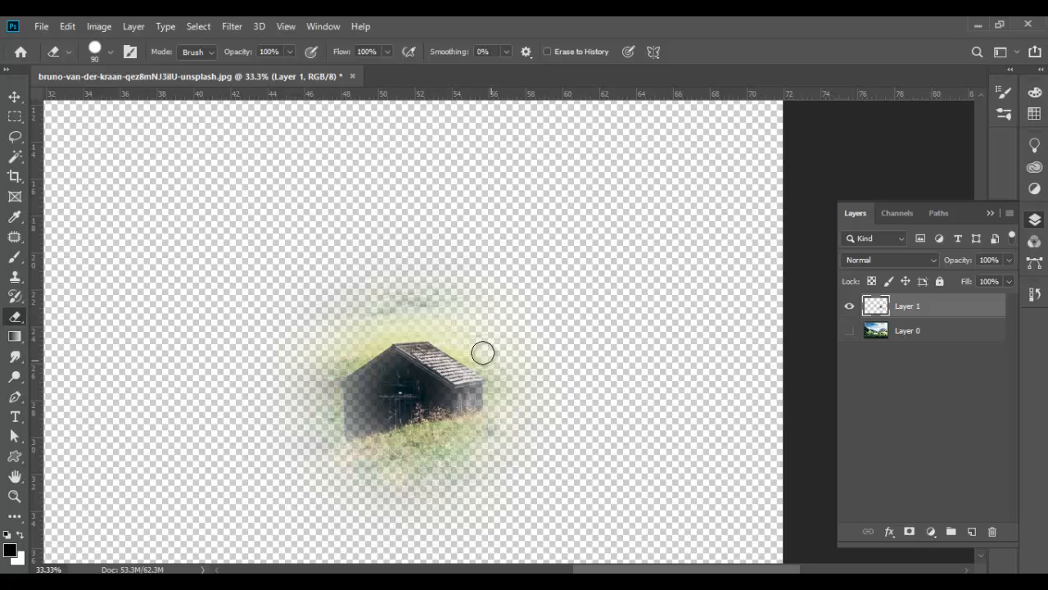
mouse_move(482, 352)
left_mouse_down()
mouse_move(417, 311)
mouse_move(329, 337)
left_mouse_up()
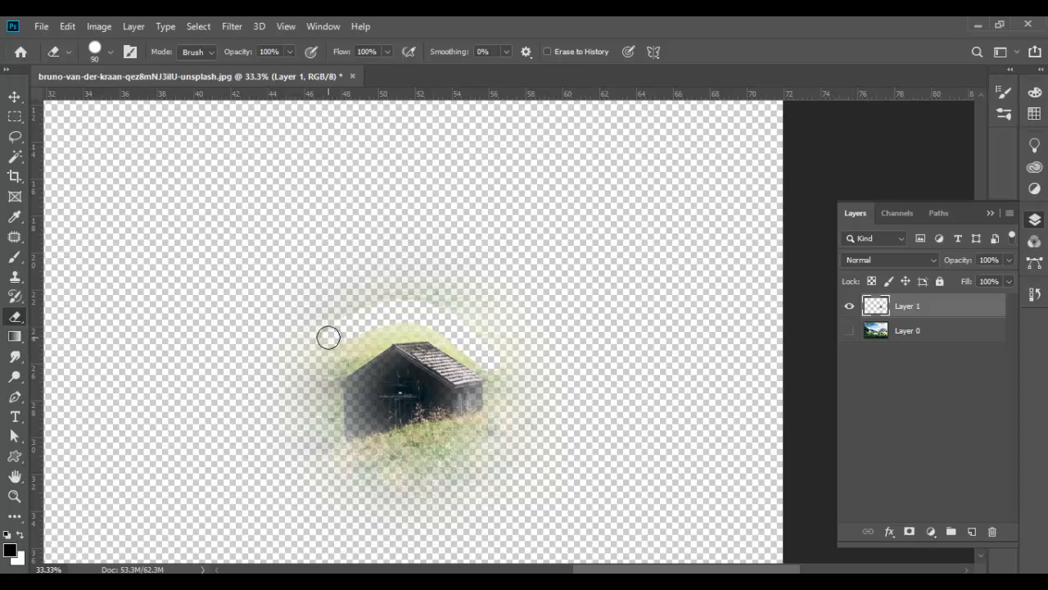
Step: Erase more fringe around the cloned cabin with a softer 125 px Eraser, and show Layer 0 again
left_click(110, 51)
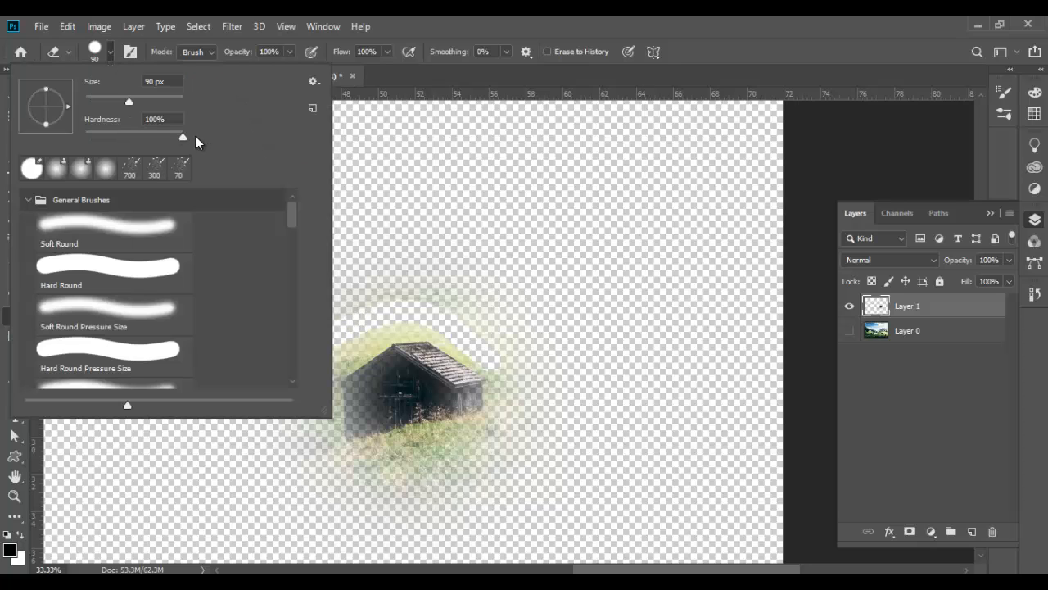
key("Return")
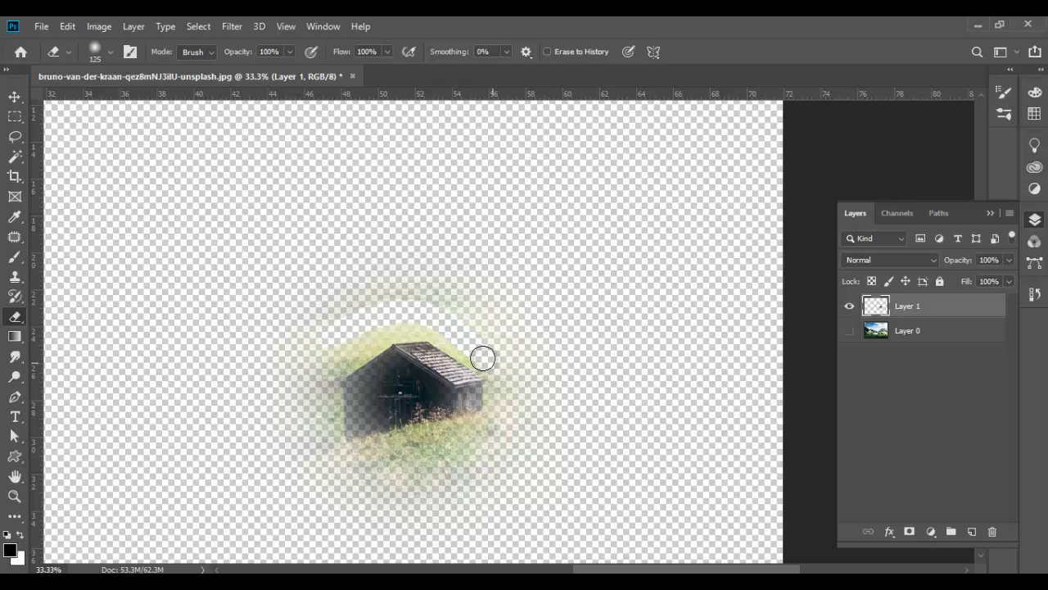
mouse_move(416, 318)
left_mouse_down()
mouse_move(345, 338)
mouse_move(317, 353)
mouse_move(362, 337)
mouse_move(311, 371)
mouse_move(421, 289)
mouse_move(465, 287)
mouse_move(513, 310)
mouse_move(350, 308)
mouse_move(516, 325)
mouse_move(527, 436)
mouse_move(510, 381)
mouse_move(508, 445)
left_mouse_up()
left_click(849, 331)
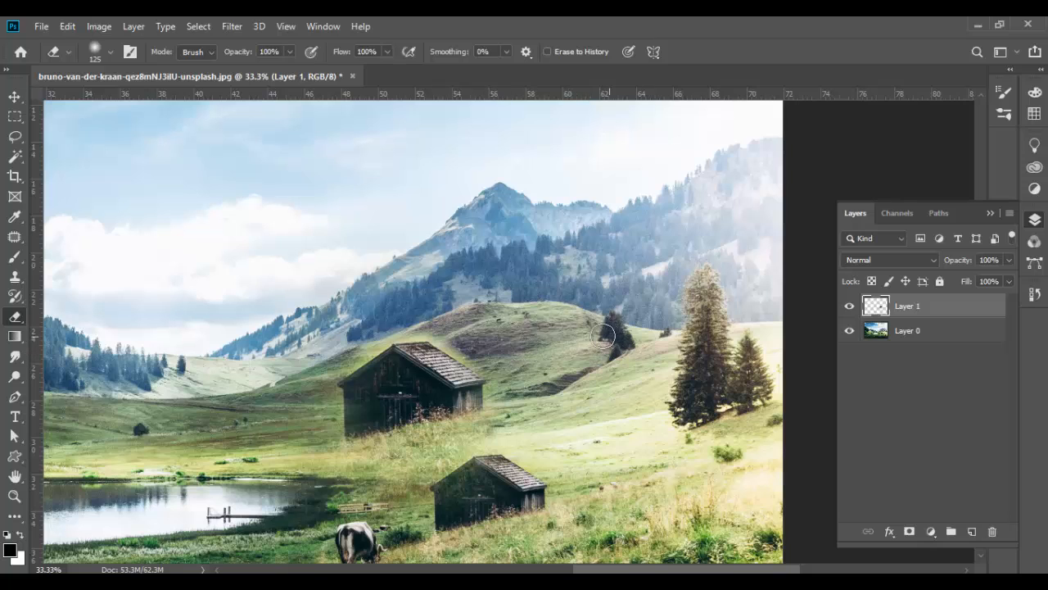
Step: Set the Eraser size to 175 px
key("bracketright")
key("bracketright")
key("bracketright")
key("bracketright")
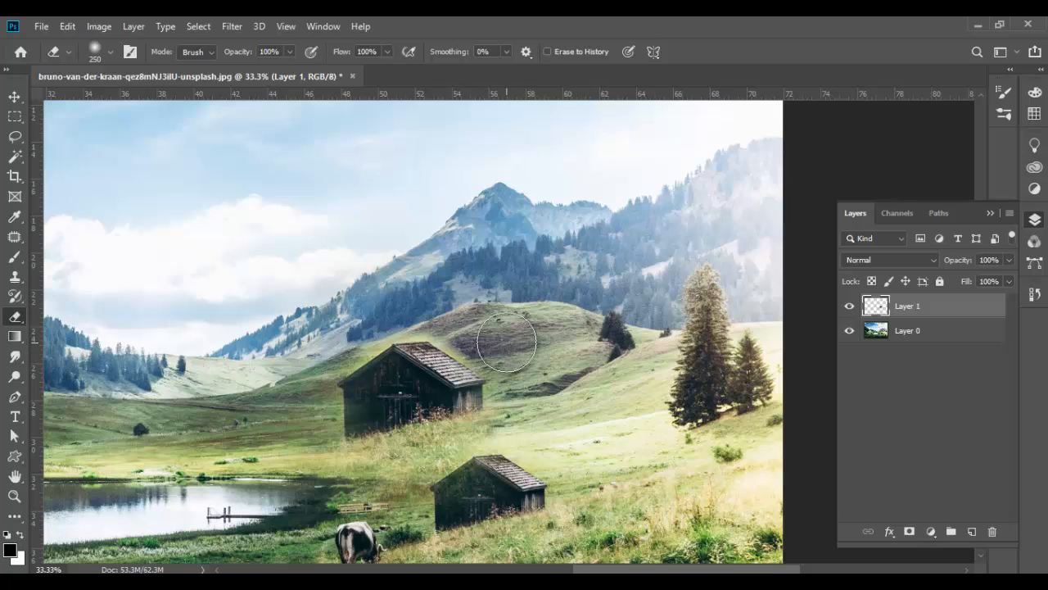
key("bracketleft")
key("bracketleft")
key("bracketleft")
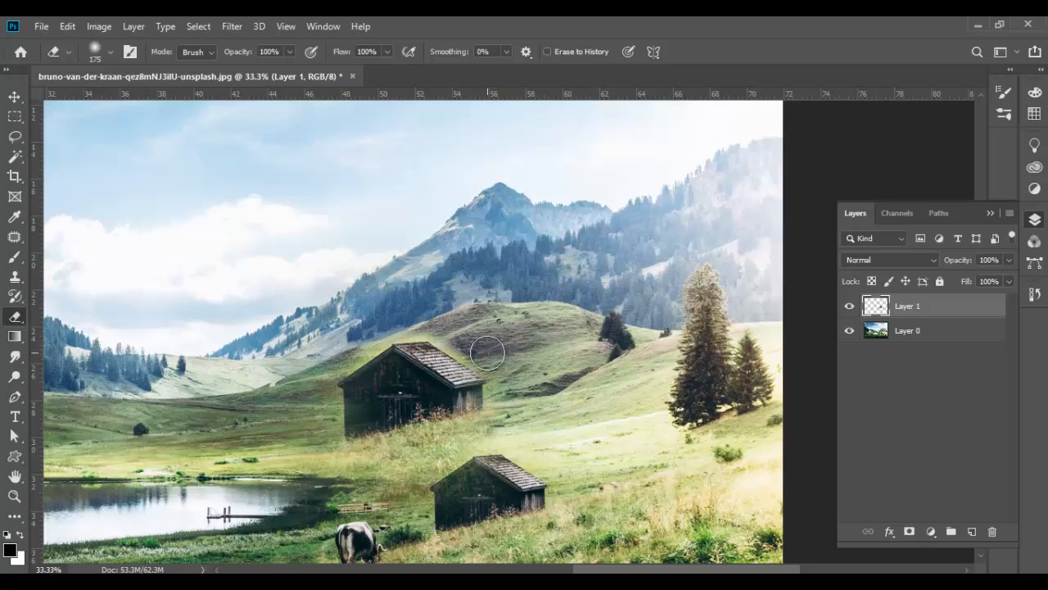
Step: Set the Eraser to 125 px with 85% hardness for close work around the cloned cabin
key("ctrl+minus")
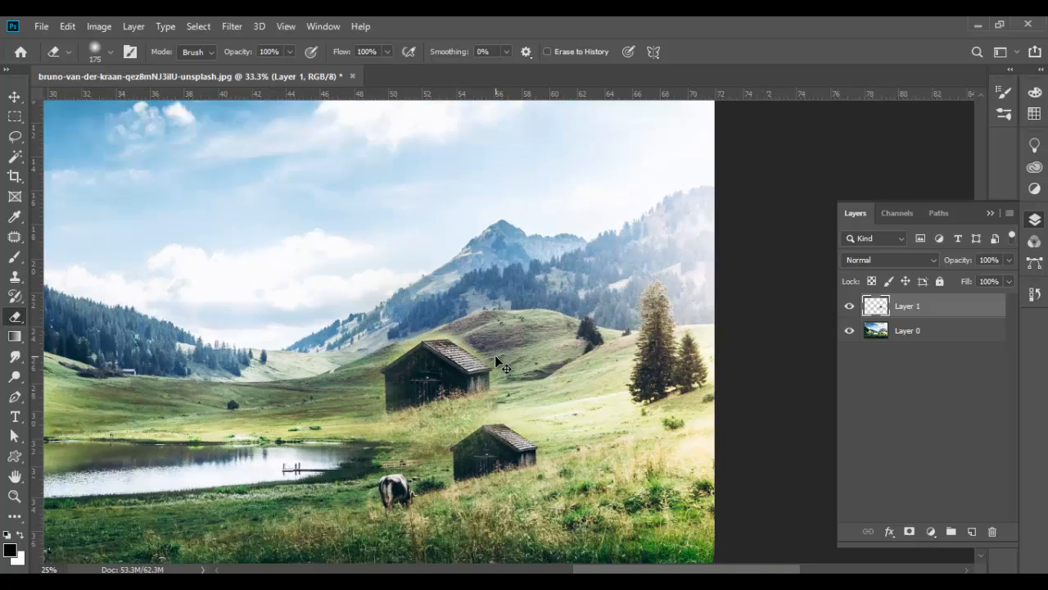
key("ctrl+minus")
key("ctrl+plus")
key("ctrl+plus")
key("ctrl+plus")
key("ctrl+plus")
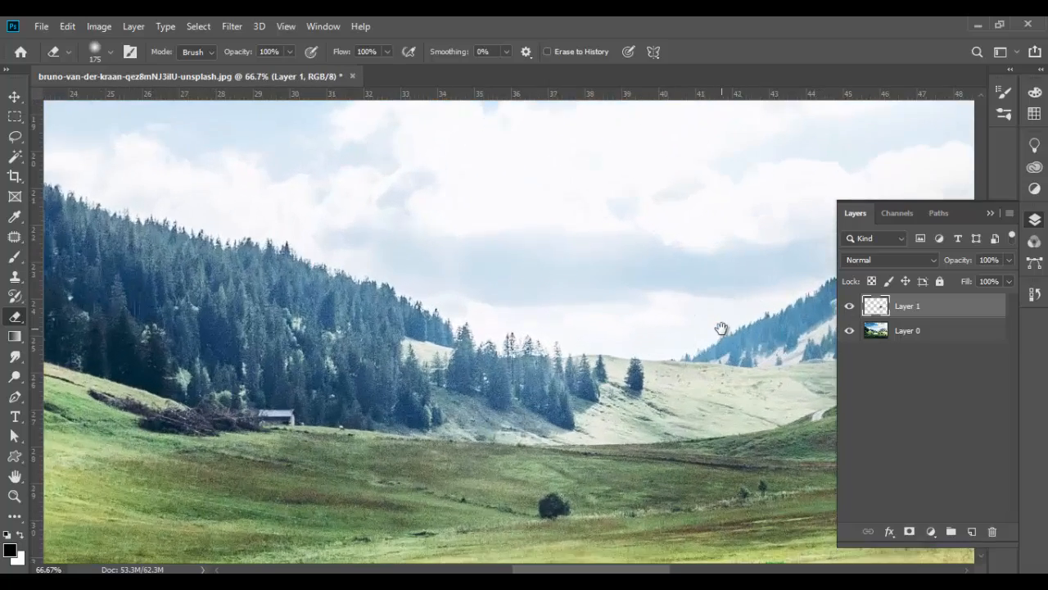
left_click_drag(641, 328, 302, 328)
left_click_drag(778, 334, 428, 330)
key("bracketleft")
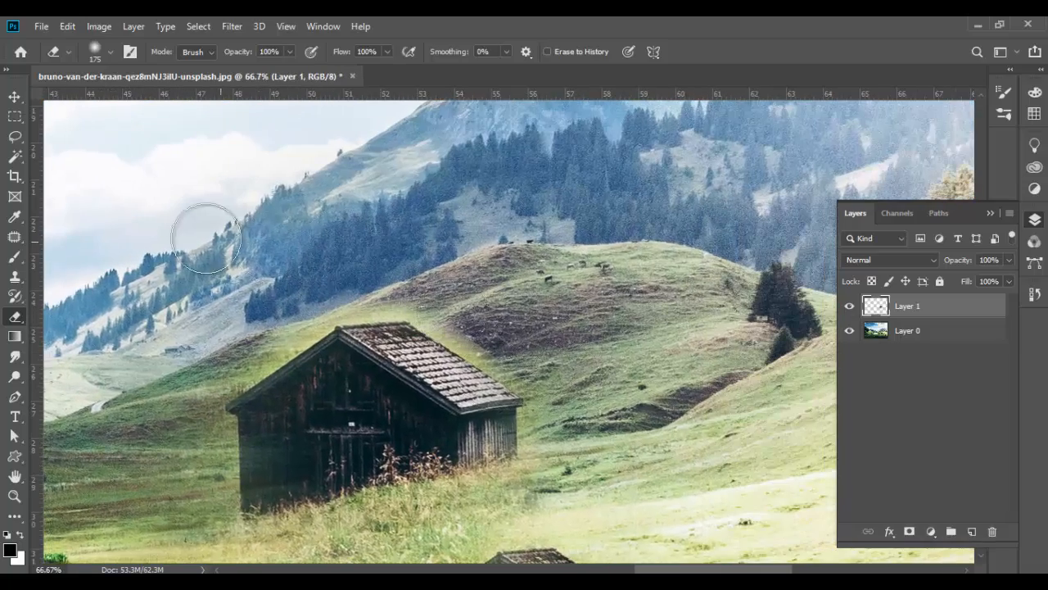
left_click(109, 53)
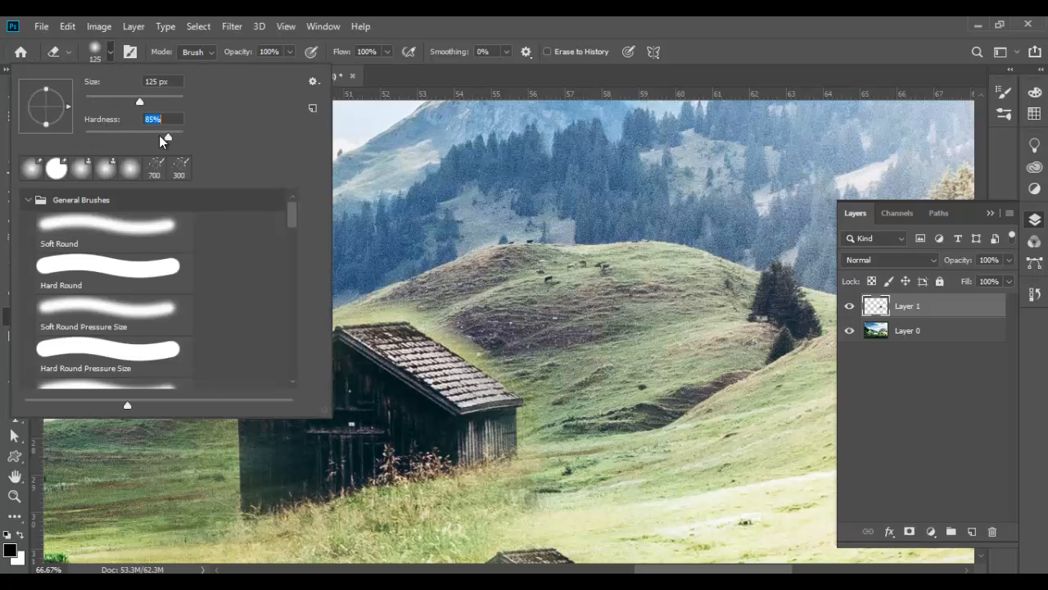
left_click(506, 300)
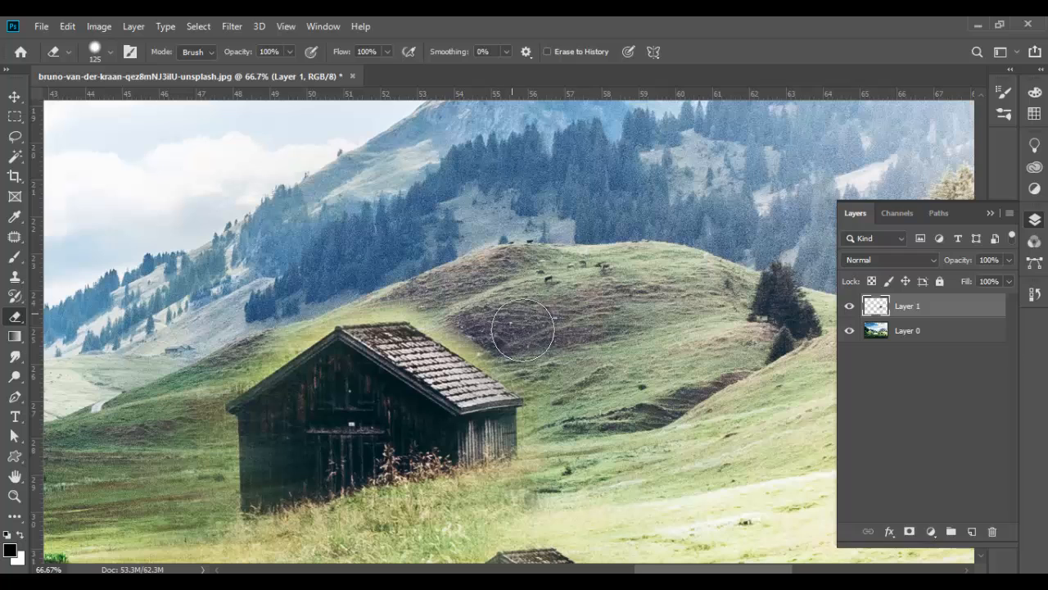
Step: Erase the remaining green fringe along the cloned cabin's roof and left wall with a 90 px Eraser, and deselect Layer 1
key("bracketleft")
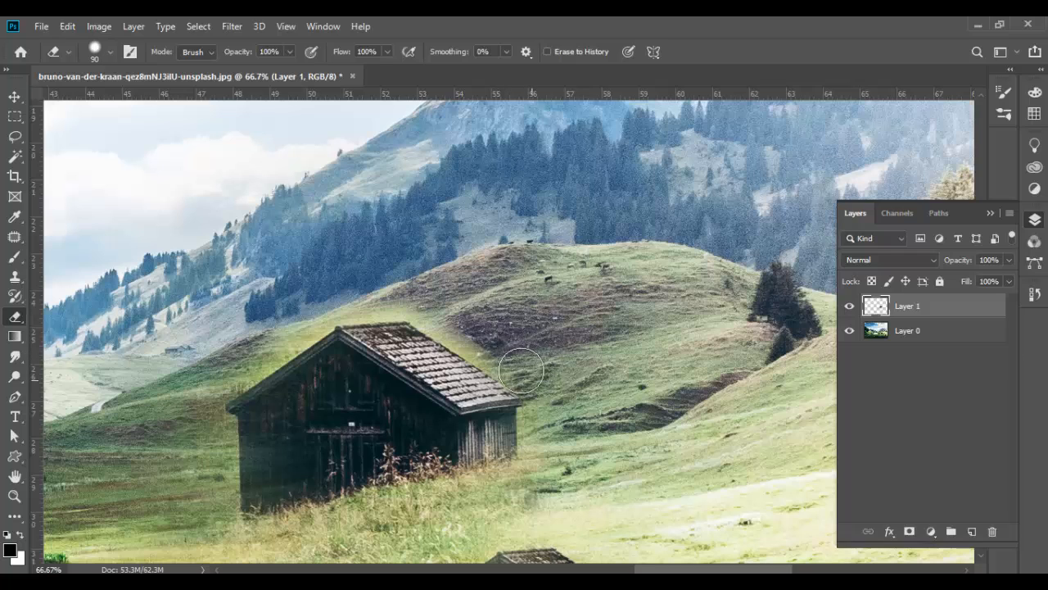
key("bracketleft")
mouse_move(516, 361)
left_mouse_down()
mouse_move(419, 289)
mouse_move(338, 297)
mouse_move(386, 296)
mouse_move(326, 302)
mouse_move(274, 327)
mouse_move(266, 335)
mouse_move(293, 325)
mouse_move(196, 388)
mouse_move(306, 316)
mouse_move(205, 375)
mouse_move(164, 413)
mouse_move(203, 388)
mouse_move(203, 513)
mouse_move(201, 441)
mouse_move(219, 439)
mouse_move(213, 531)
mouse_move(170, 350)
mouse_move(151, 516)
mouse_move(206, 421)
mouse_move(174, 398)
mouse_move(139, 398)
mouse_move(189, 472)
left_mouse_up()
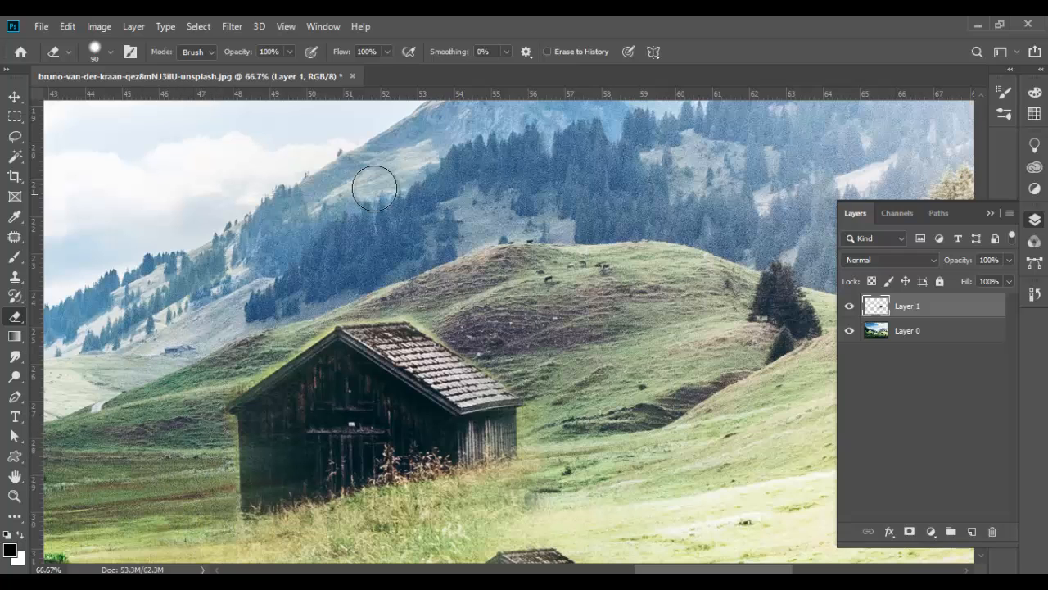
key("ctrl+minus")
key("ctrl+minus")
key("ctrl+minus")
key("ctrl+minus")
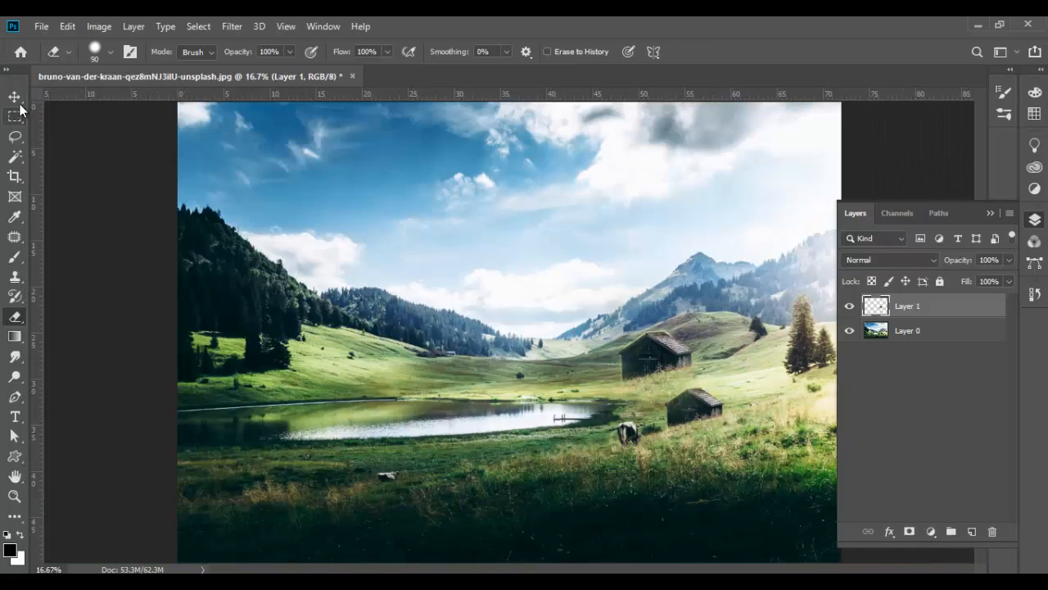
left_click(18, 100)
left_click(124, 245)
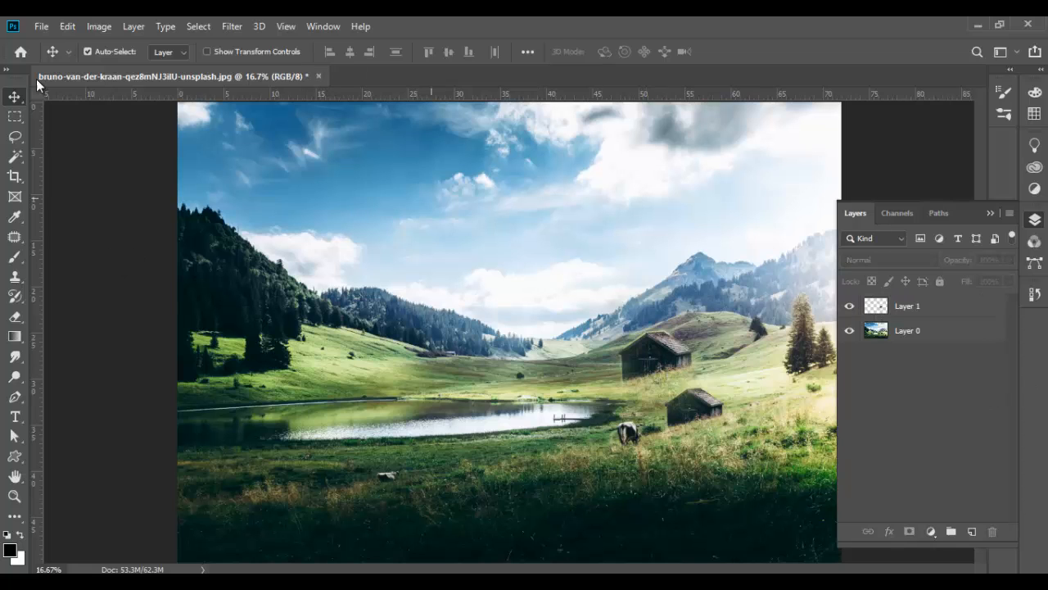
Step: Open the photo of the woman sitting in bed from Downloads and unlock its Background layer
left_click(41, 27)
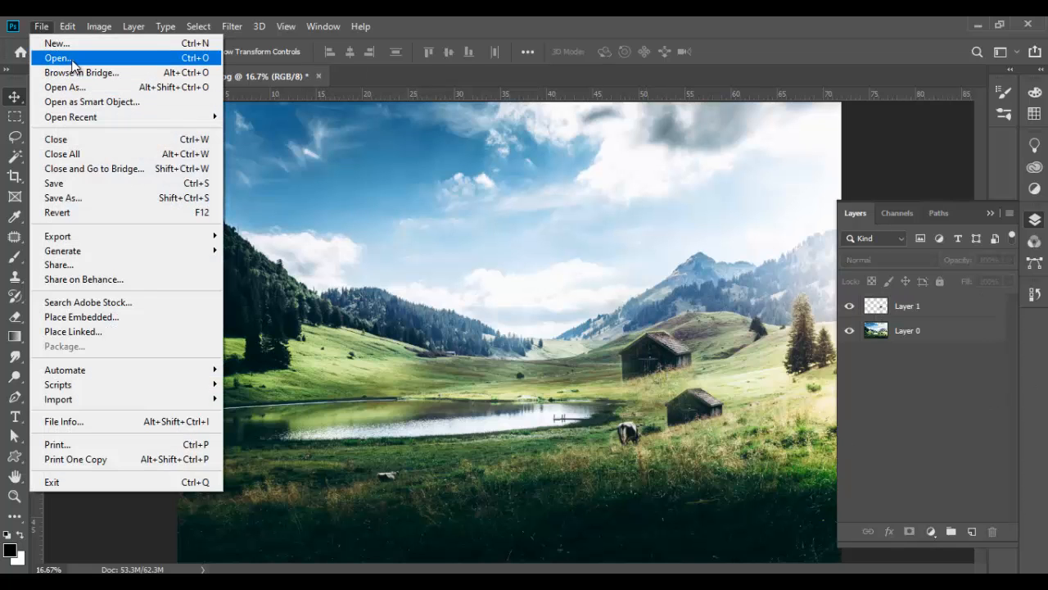
left_click(72, 62)
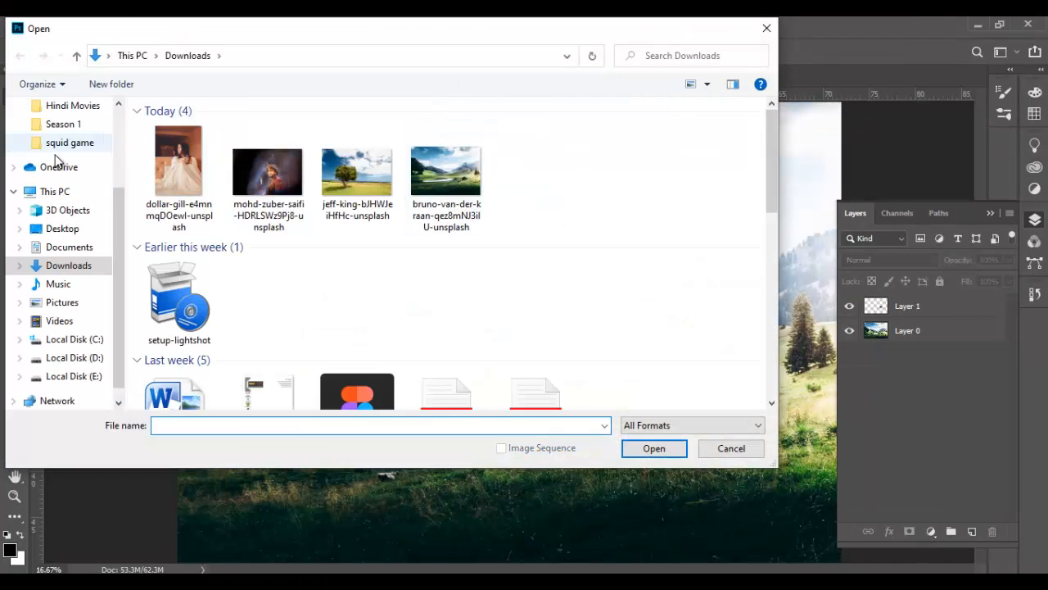
left_click(185, 168)
left_click(633, 449)
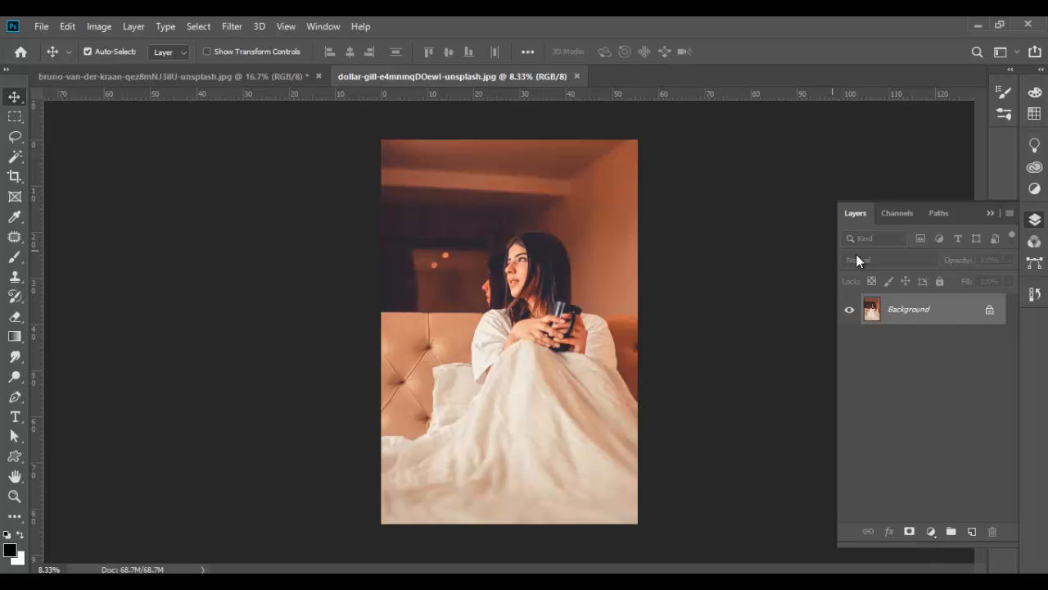
left_click(989, 310)
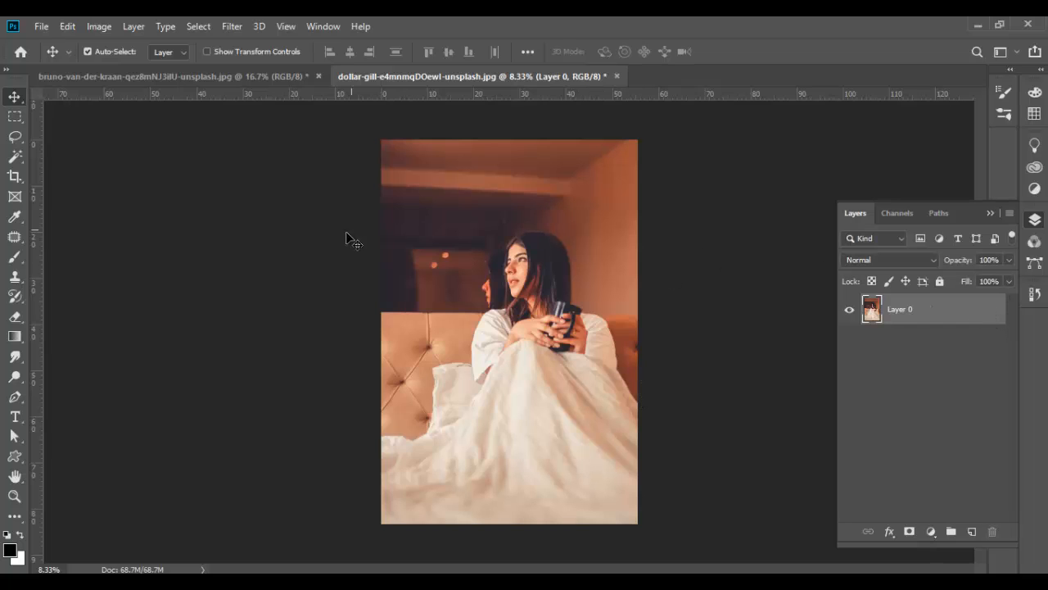
Step: Activate the Clone Stamp tool and enlarge its brush to 2000 px to cover the woman's head
left_click(16, 257)
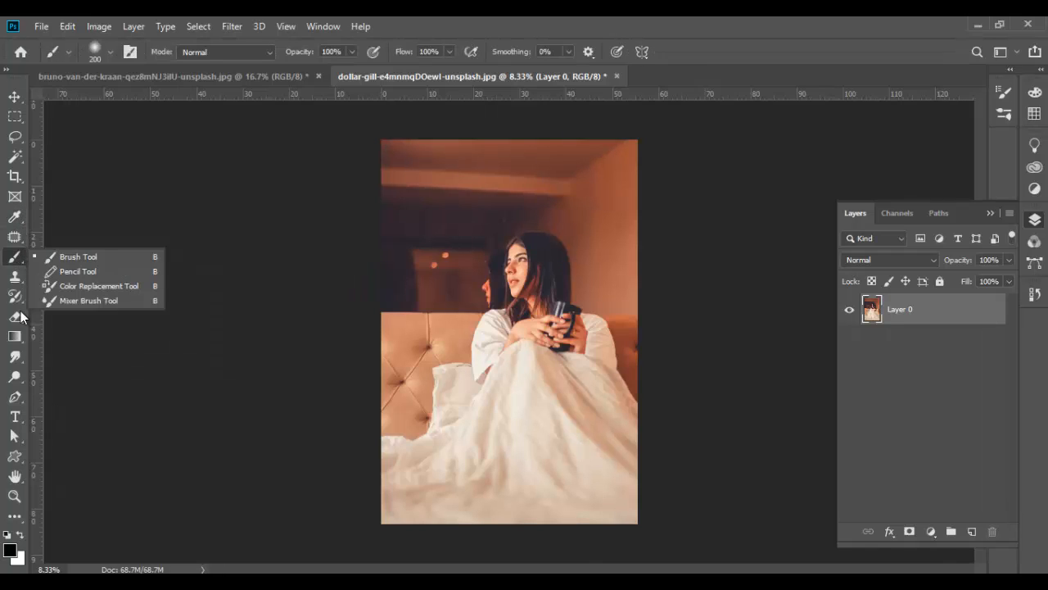
left_click(16, 276)
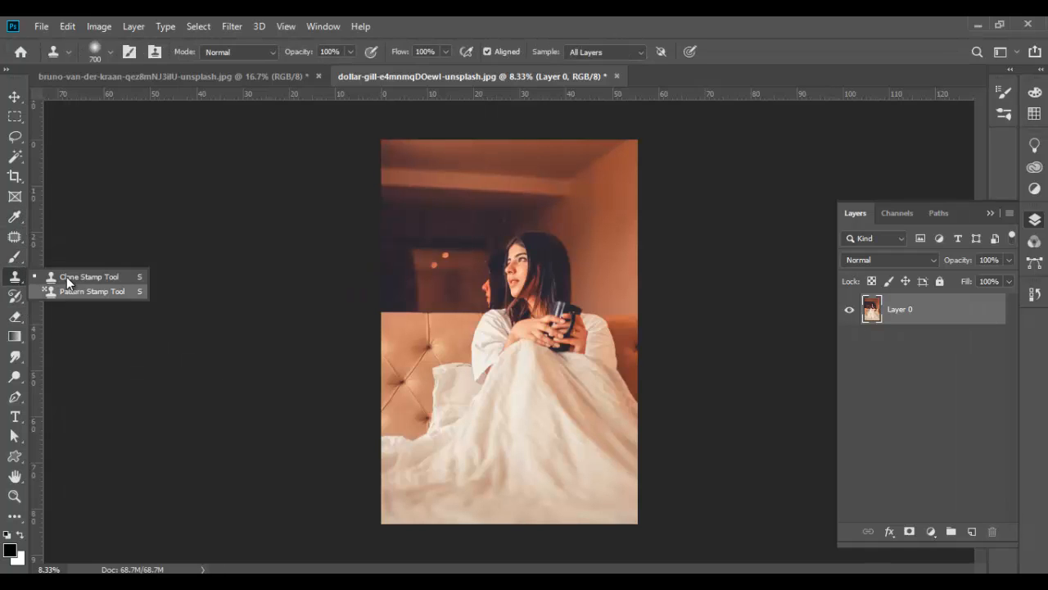
left_click(66, 277)
key("bracketright")
key("bracketright")
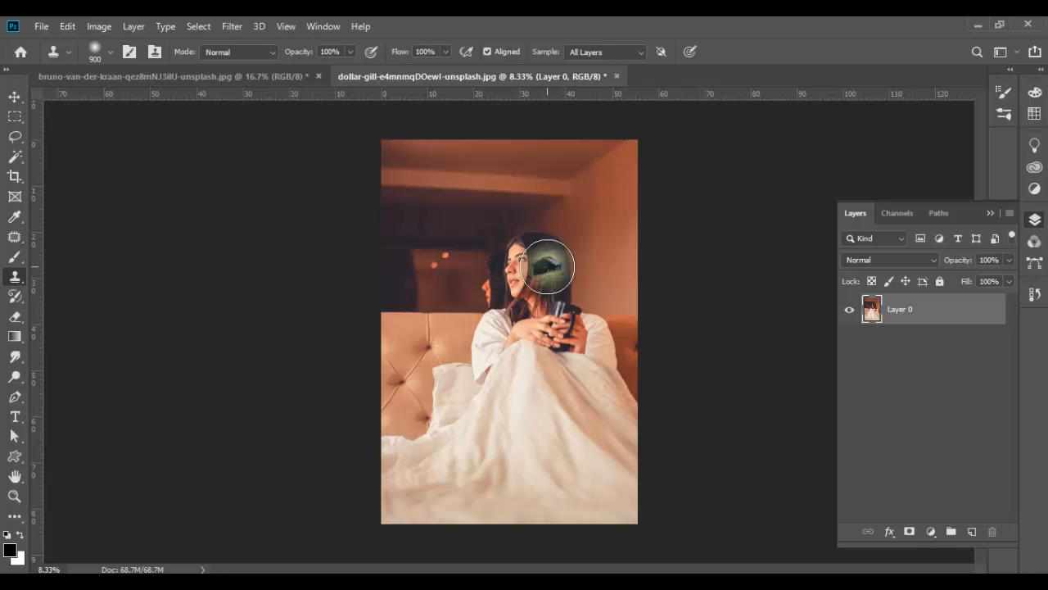
key("bracketright")
key("bracketright")
key("bracketright")
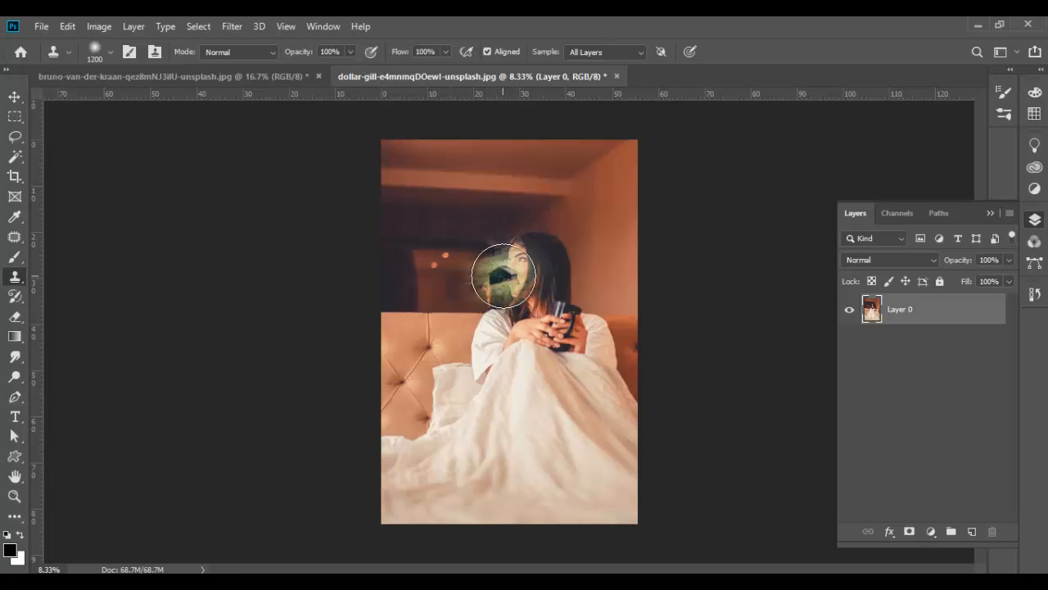
key("bracketright")
key("bracketright")
key("bracketright")
key("bracketright")
key("bracketright")
key("bracketright")
key("bracketright")
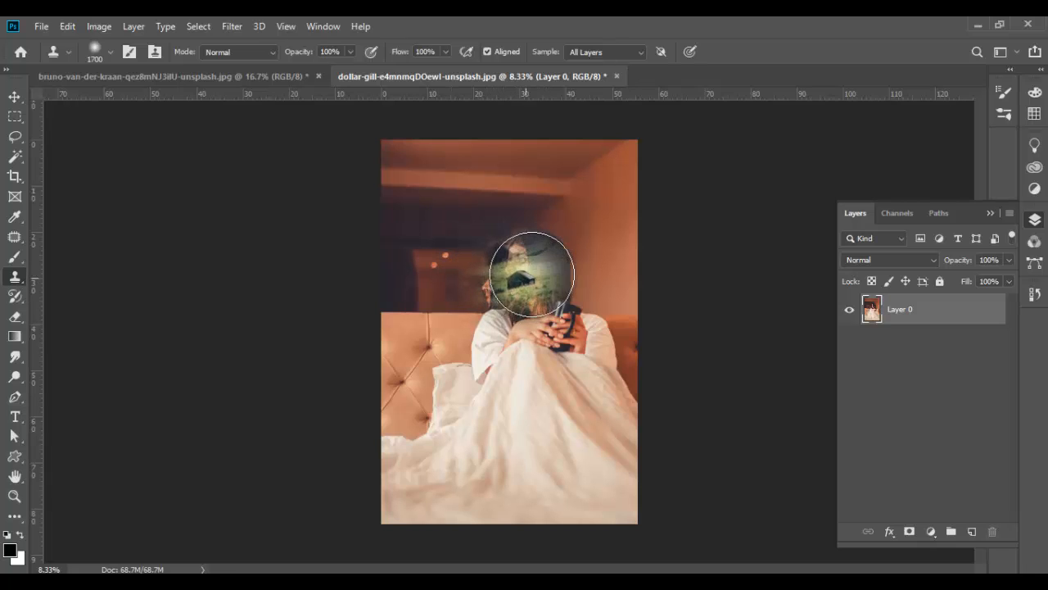
Step: In the landscape document, undo the face cloned onto Layer 0 and add a new layer between Layer 0 and Layer 1
key("ctrl+Tab")
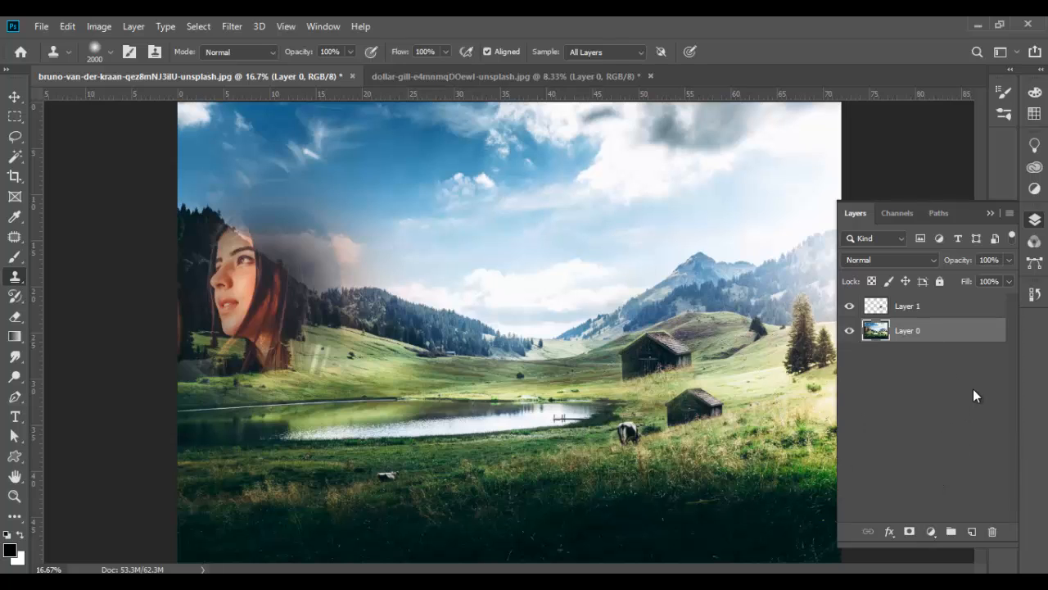
key("ctrl+z")
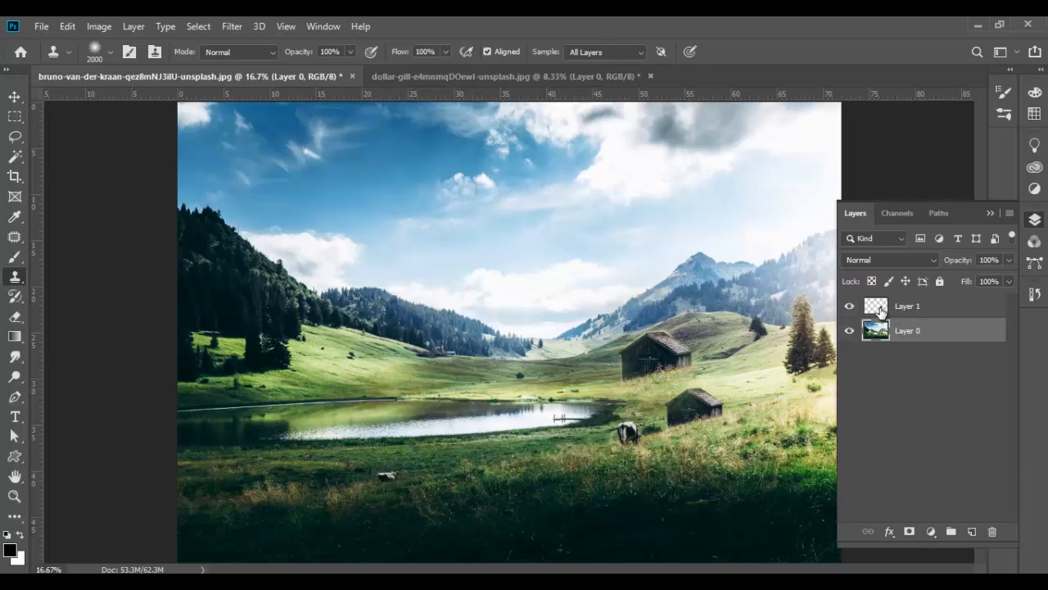
left_click(898, 309)
left_click(972, 532)
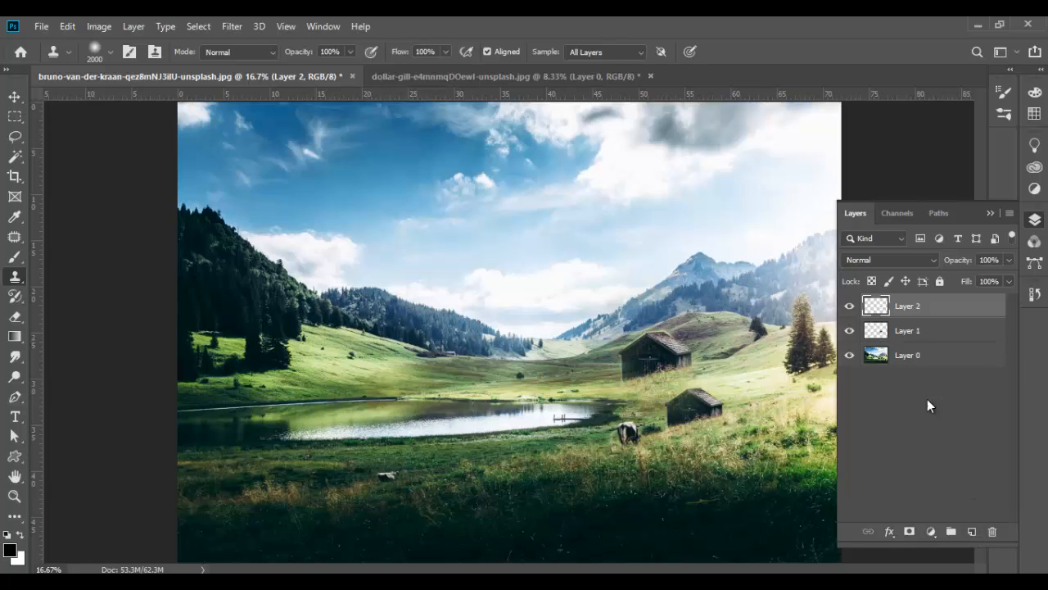
left_click_drag(911, 327, 898, 339)
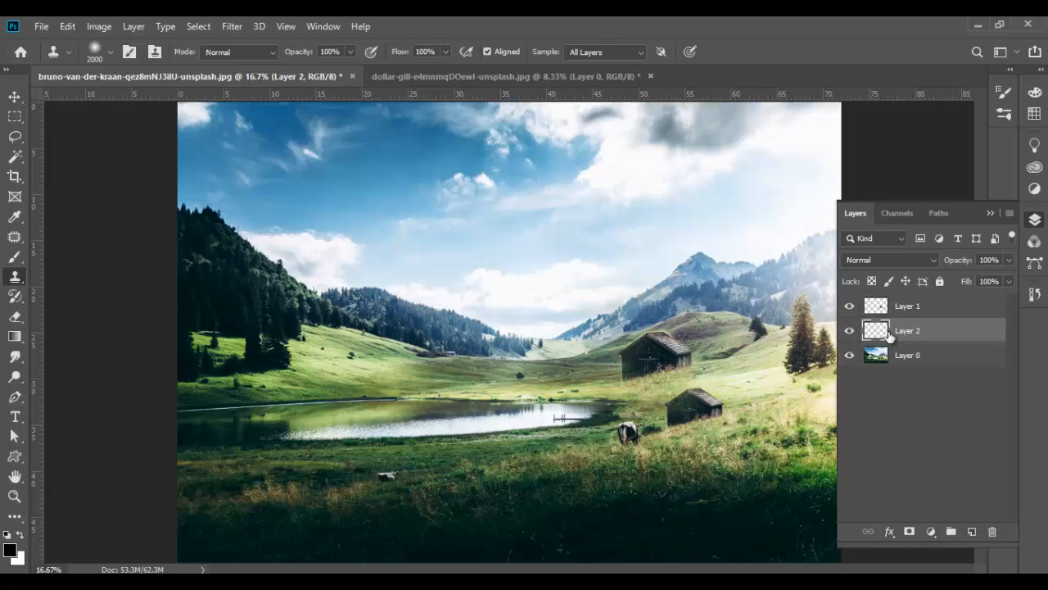
Step: Try cloning the woman's face over the forested hillside beside the lake on Layer 2, and undo the stroke
left_click_drag(234, 250, 243, 244)
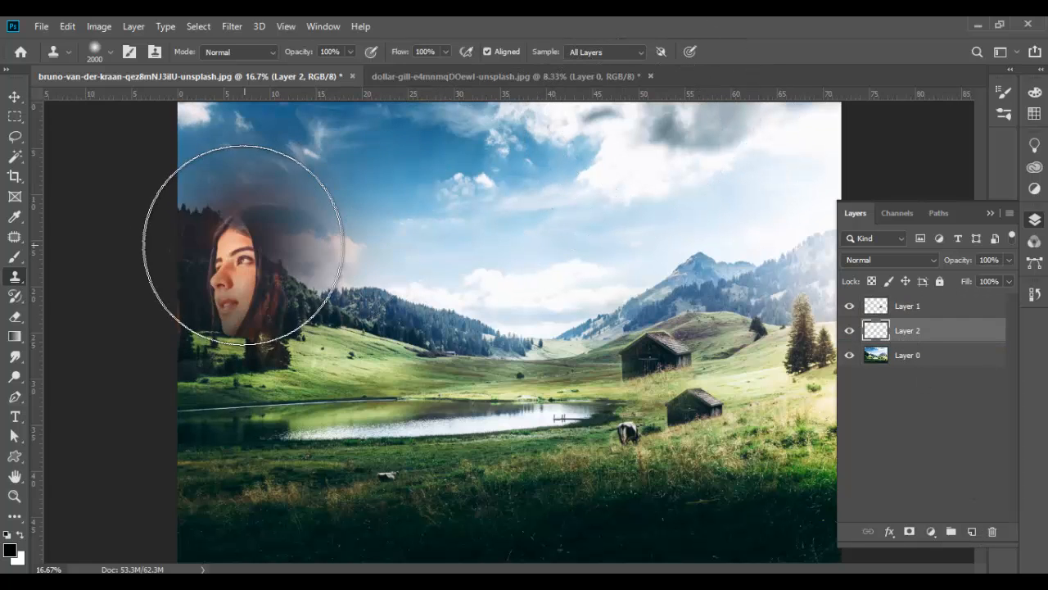
key("ctrl+z")
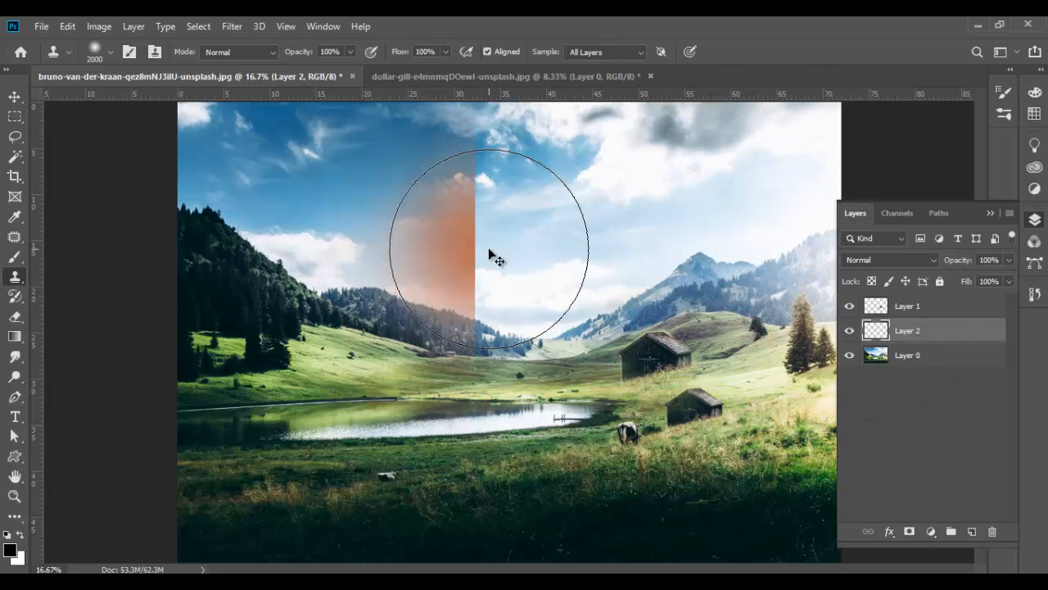
key("ctrl+minus")
key("ctrl+minus")
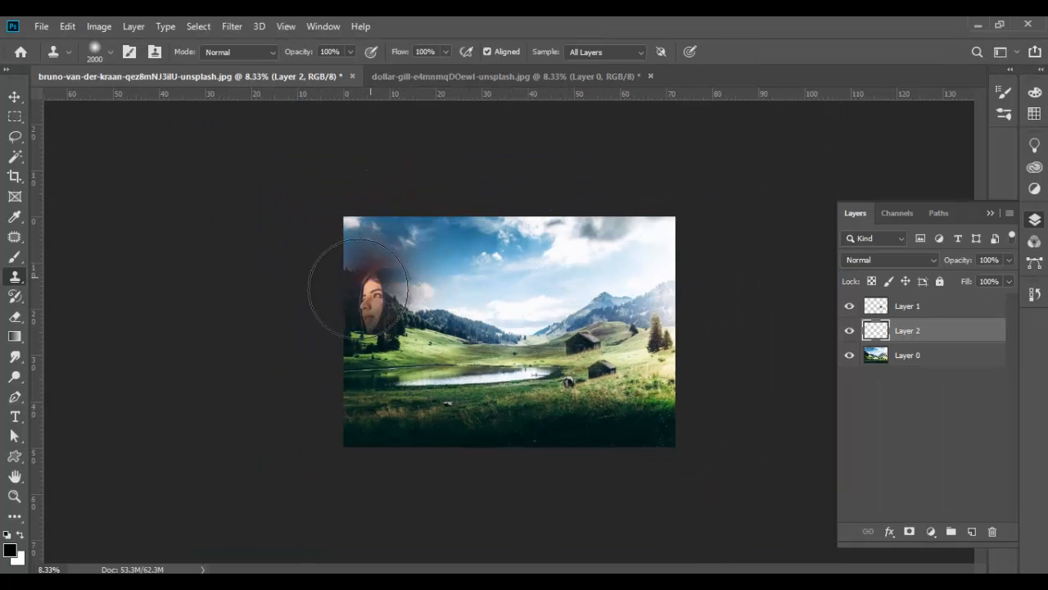
Step: Resample the woman's face in the portrait photo and clone it into the sky above the mountain peak on the landscape's Layer 2
left_click(440, 80)
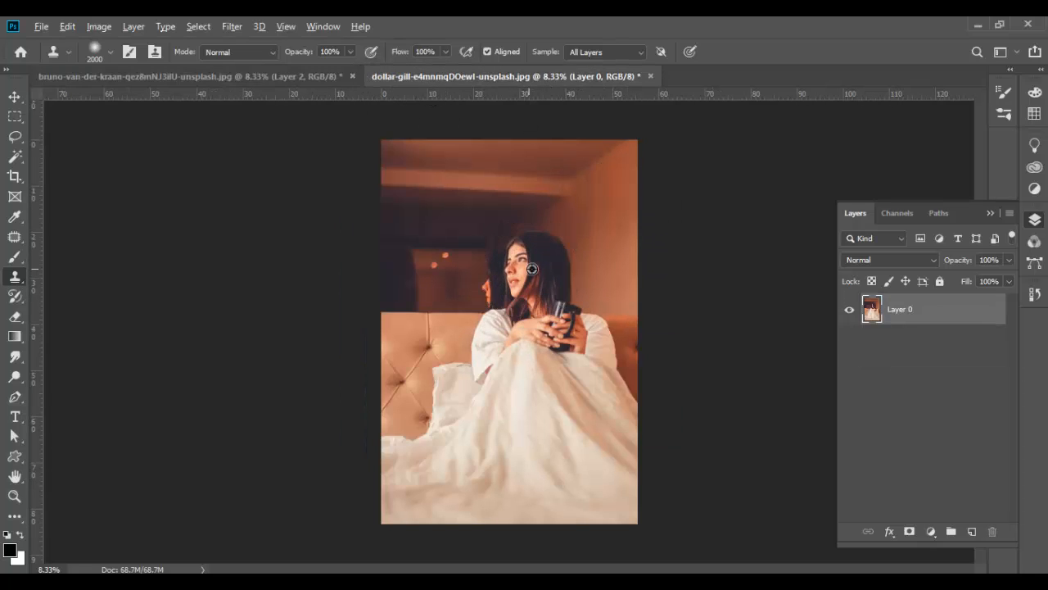
left_click(523, 267, "alt")
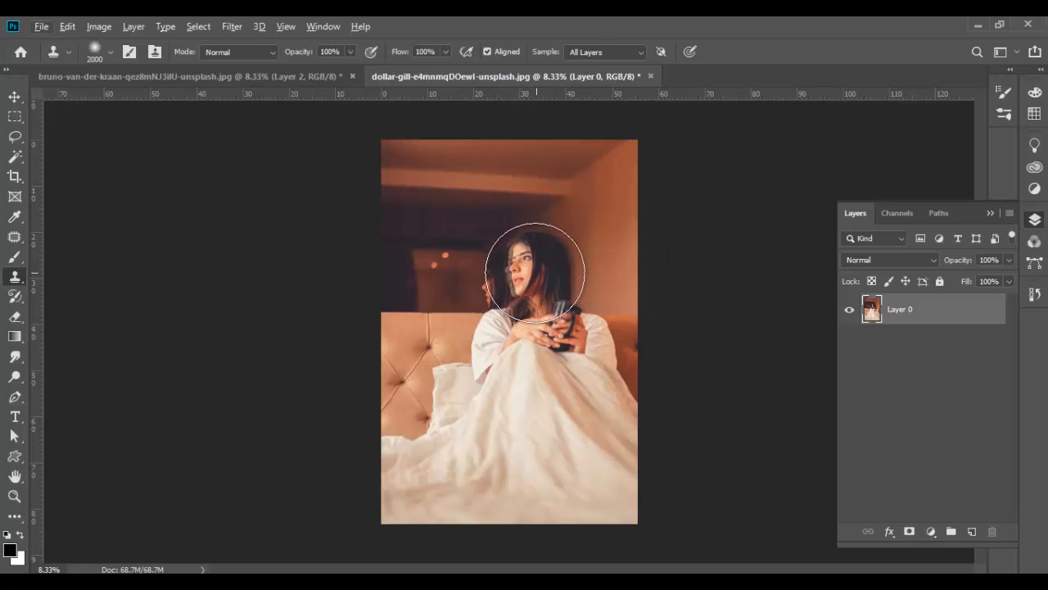
left_click(534, 272)
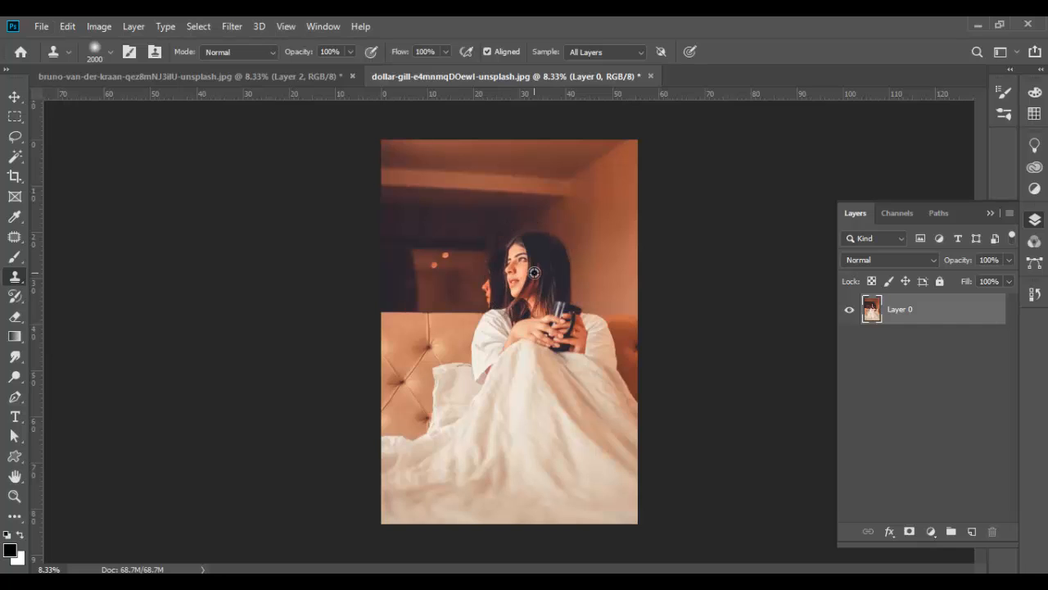
left_click(211, 77)
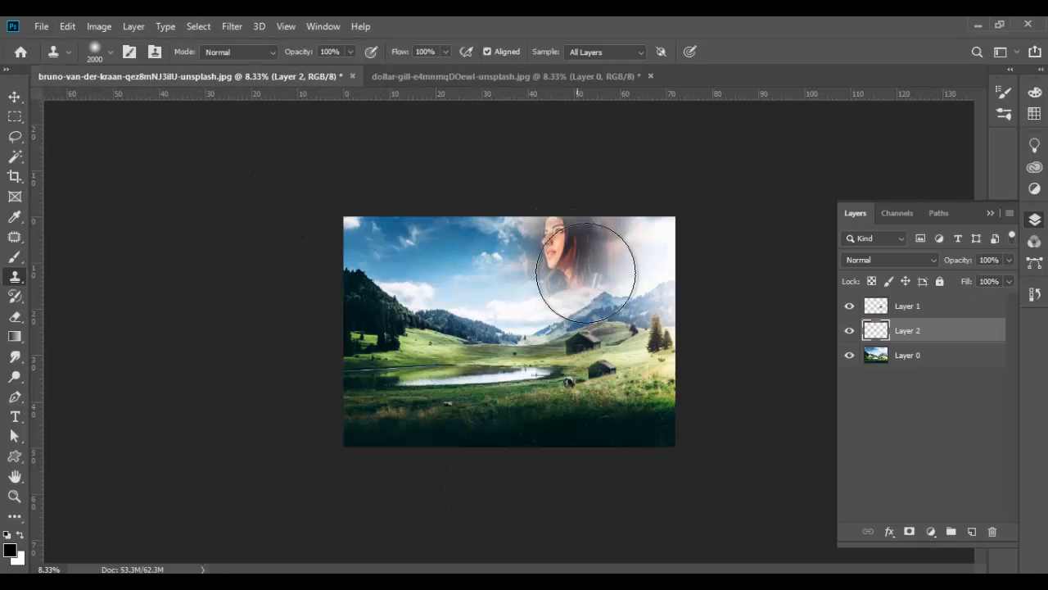
left_click_drag(617, 273, 643, 273)
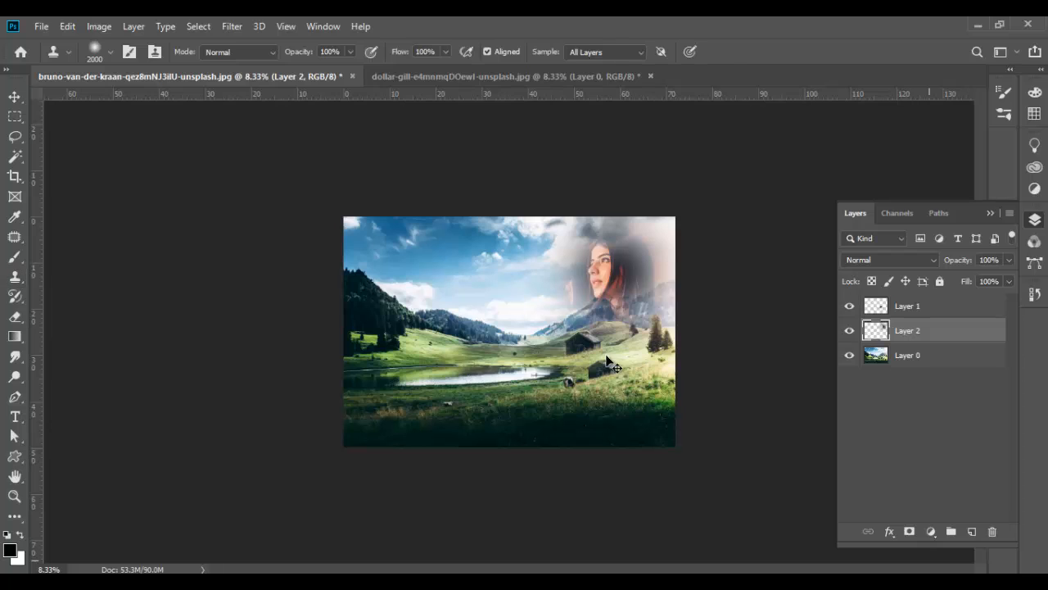
Step: Scale the cloned face on Layer 2 proportionally to about 142% and apply the transformation
key("ctrl+t")
left_click_drag(510, 380, 446, 447)
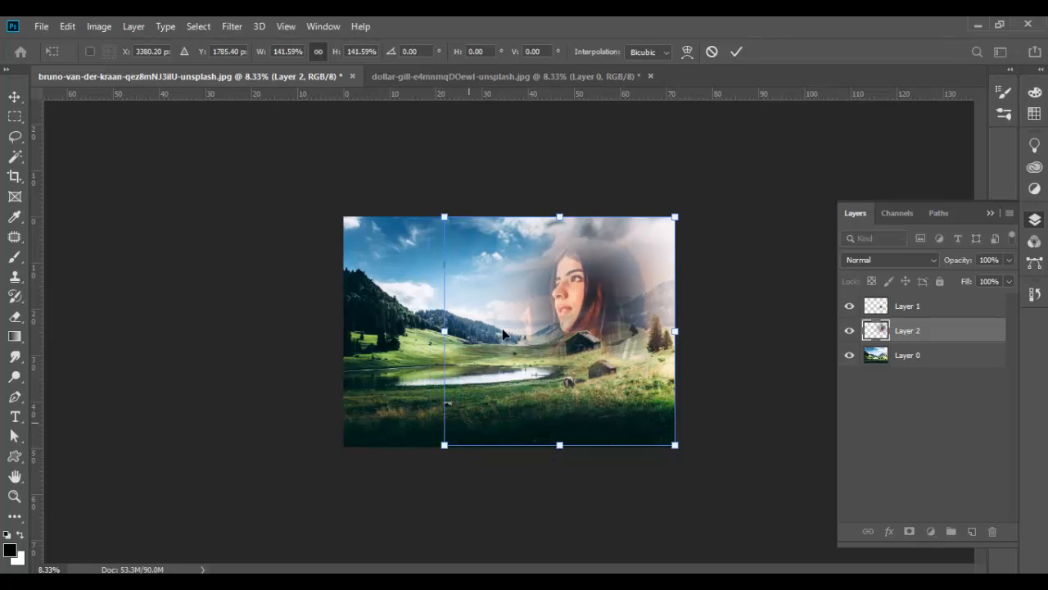
left_click(735, 55)
left_click(14, 96)
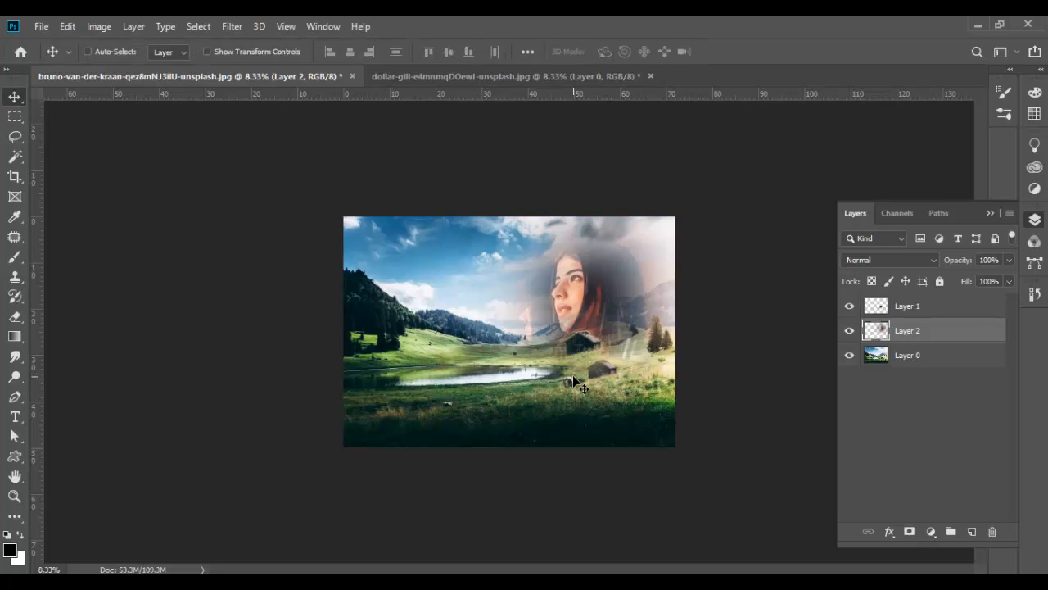
key("ctrl+plus")
key("ctrl+plus")
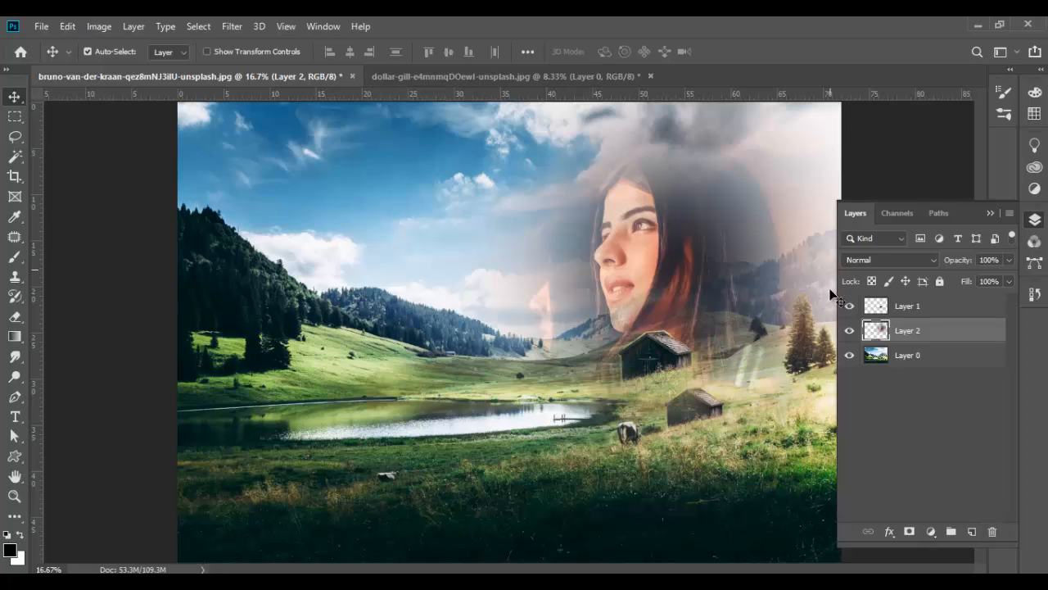
Step: Hide Layer 2, select Layer 0 and reduce the Clone Stamp brush to 300 px
left_click(849, 330)
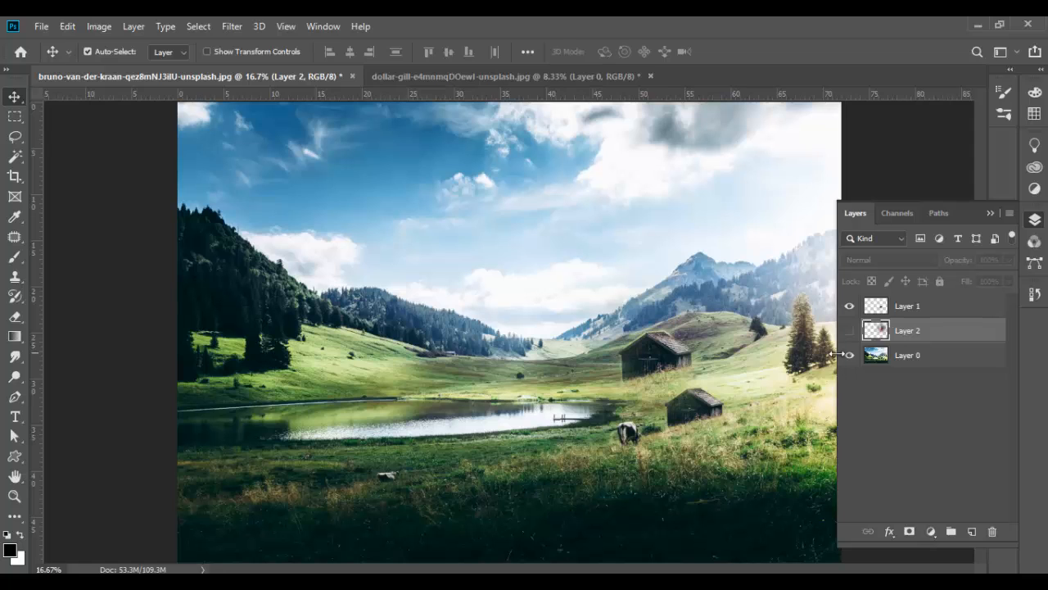
left_click(869, 355)
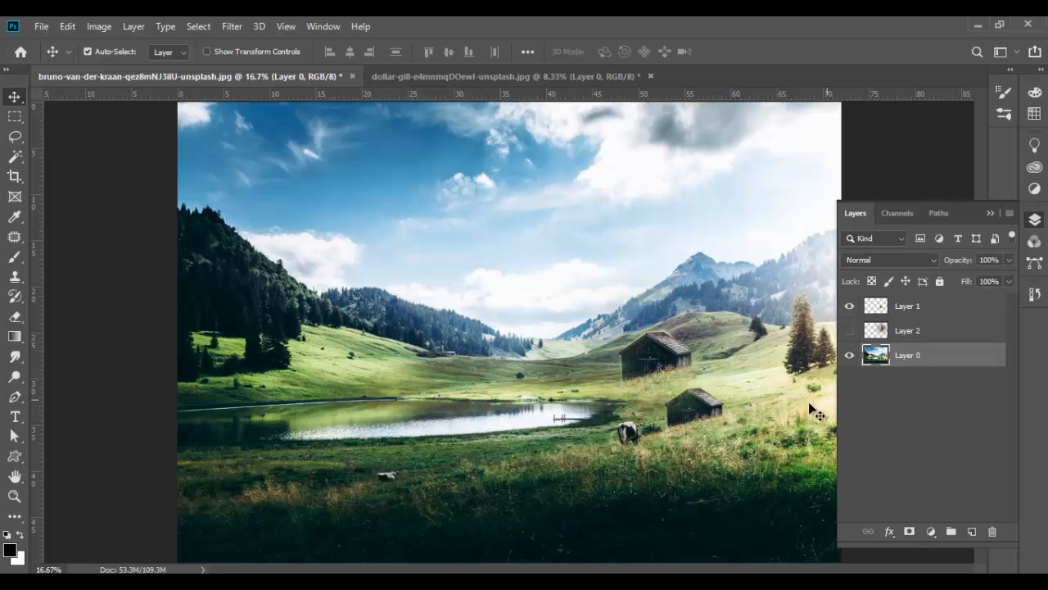
left_click(15, 277)
left_click_drag(246, 270, 480, 304)
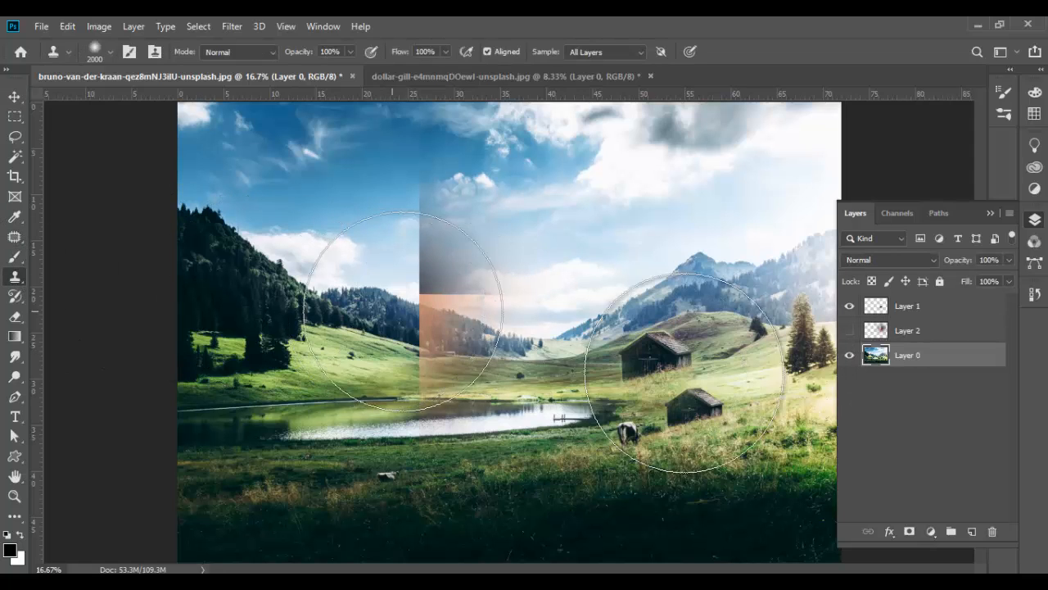
key("[")
key("[")
key("[")
key("[")
key("[")
key("[")
key("[")
key("[")
key("[")
key("[")
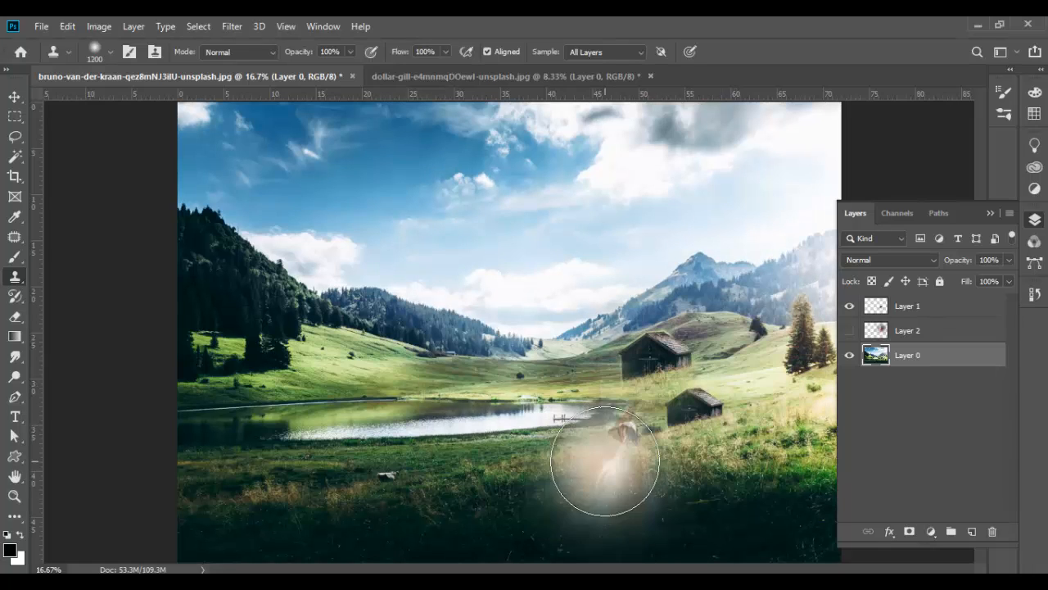
key("[")
key("[")
key("[")
key("[")
key("[")
key("[")
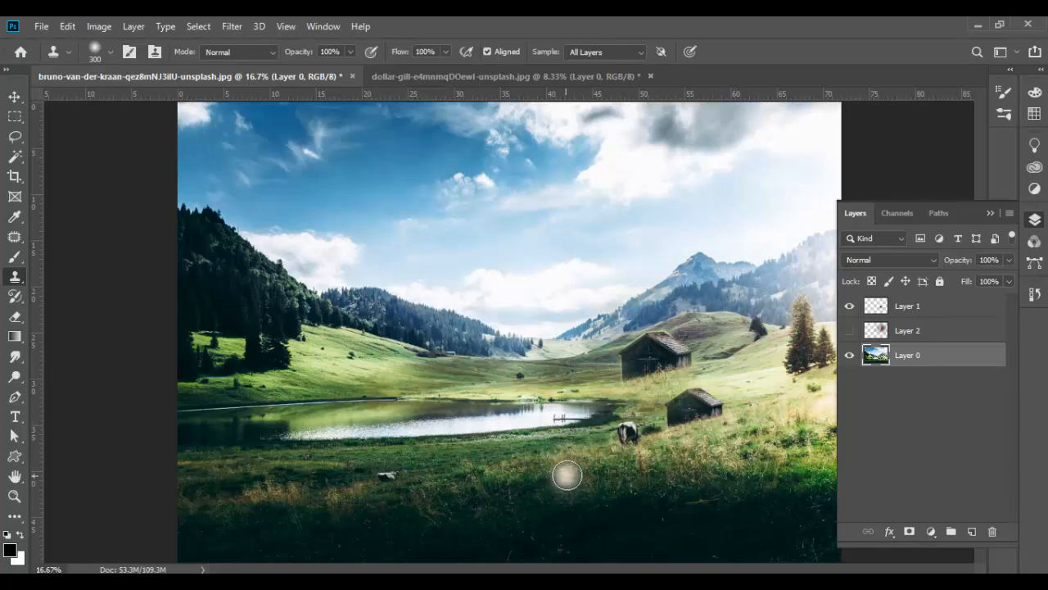
Step: Try covering the grazing cow on Layer 0 with grass sampled just below it using the Clone Stamp
left_click(621, 464, "alt")
left_click_drag(624, 430, 625, 431)
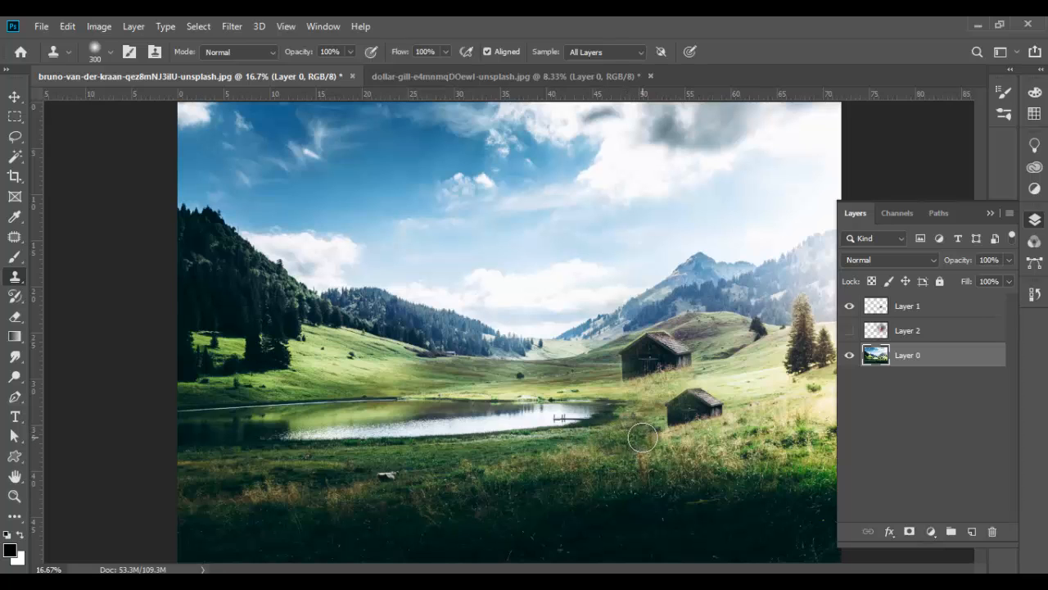
left_click(602, 454)
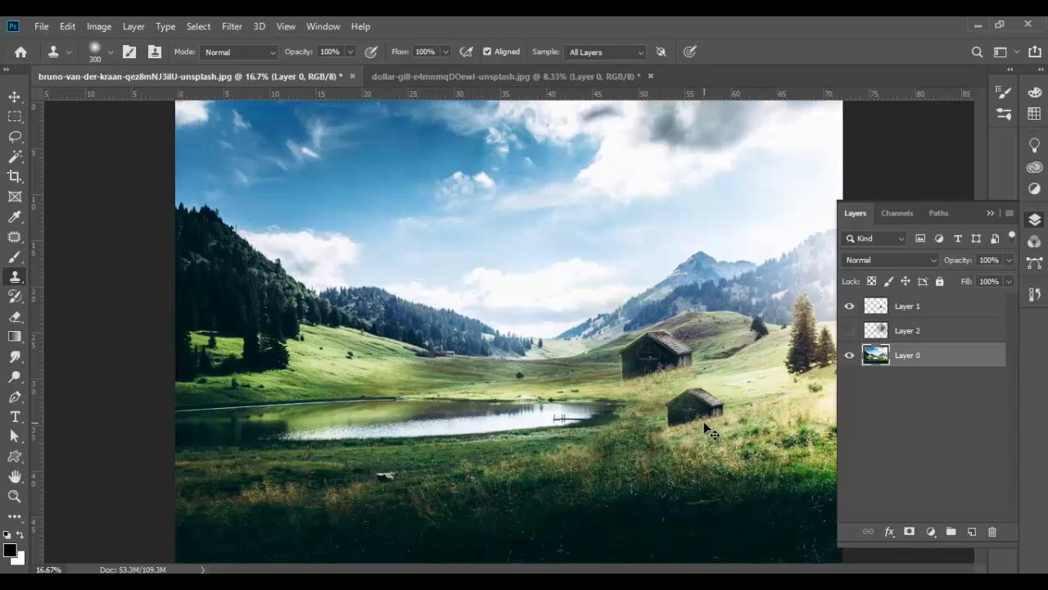
Step: Undo the grass clone strokes over the cow on Layer 0
key("ctrl+plus")
left_click_drag(678, 441, 297, 230)
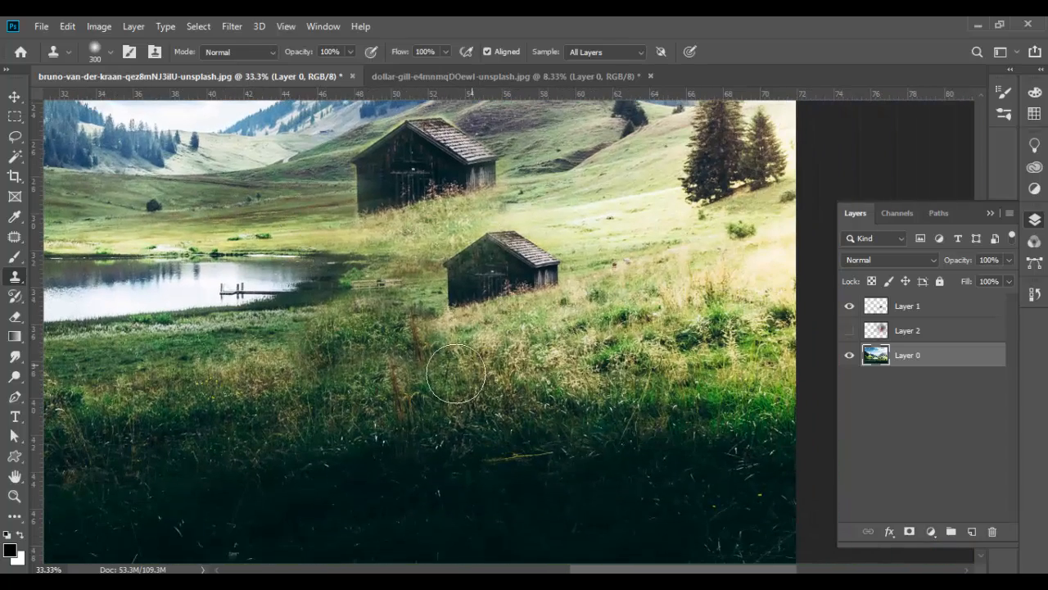
key("ctrl+z")
key("ctrl+z")
key("ctrl+z")
key("ctrl+z")
key("ctrl+z")
key("ctrl+z")
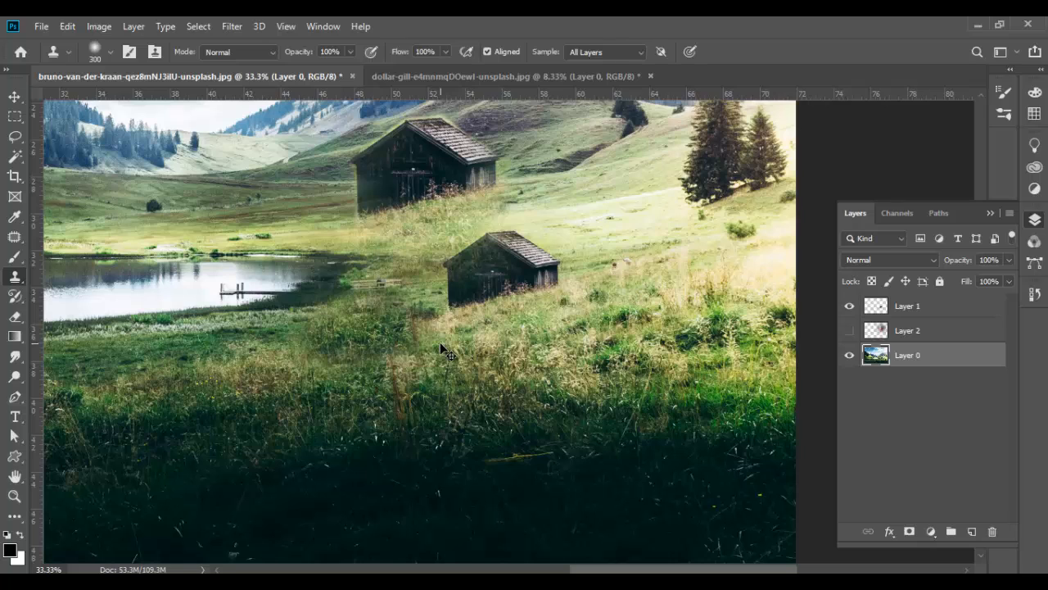
key("ctrl+z")
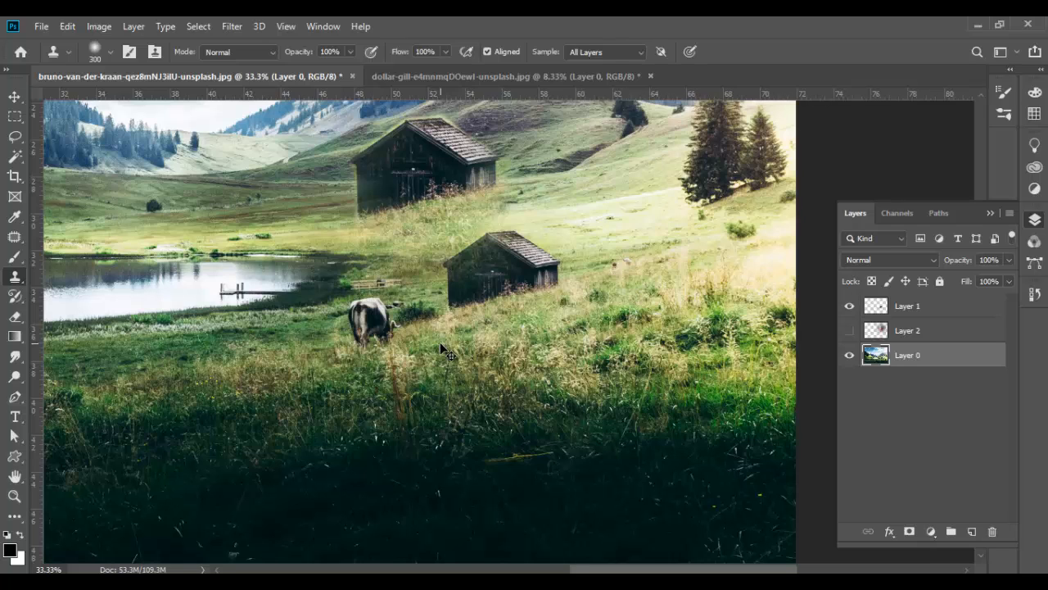
key("ctrl+z")
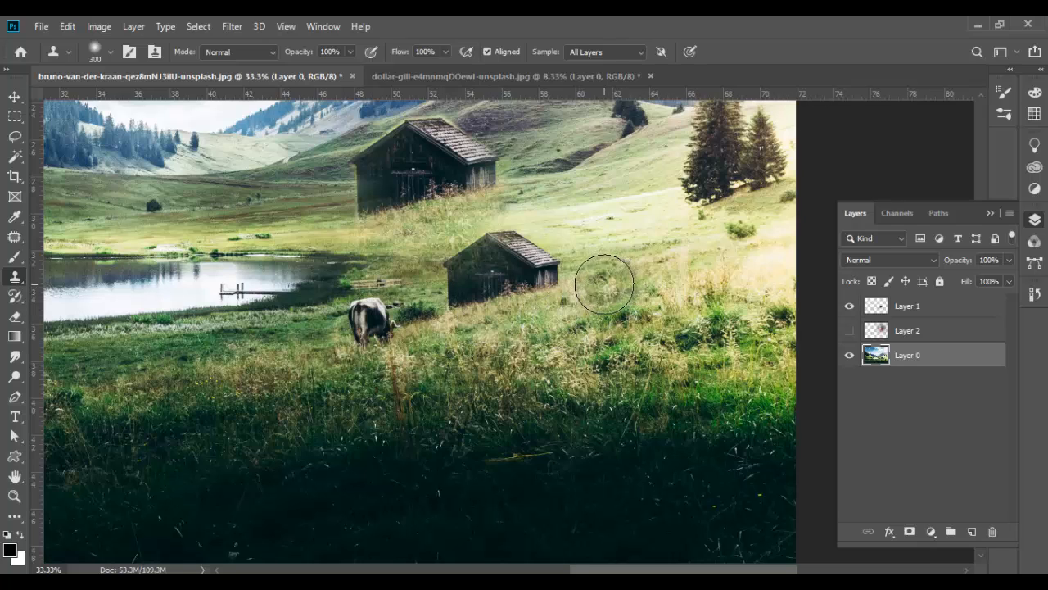
Step: Try covering the cow with lighter grass sampled from the sunny slope beside the lower cabin
left_click(640, 235, "alt")
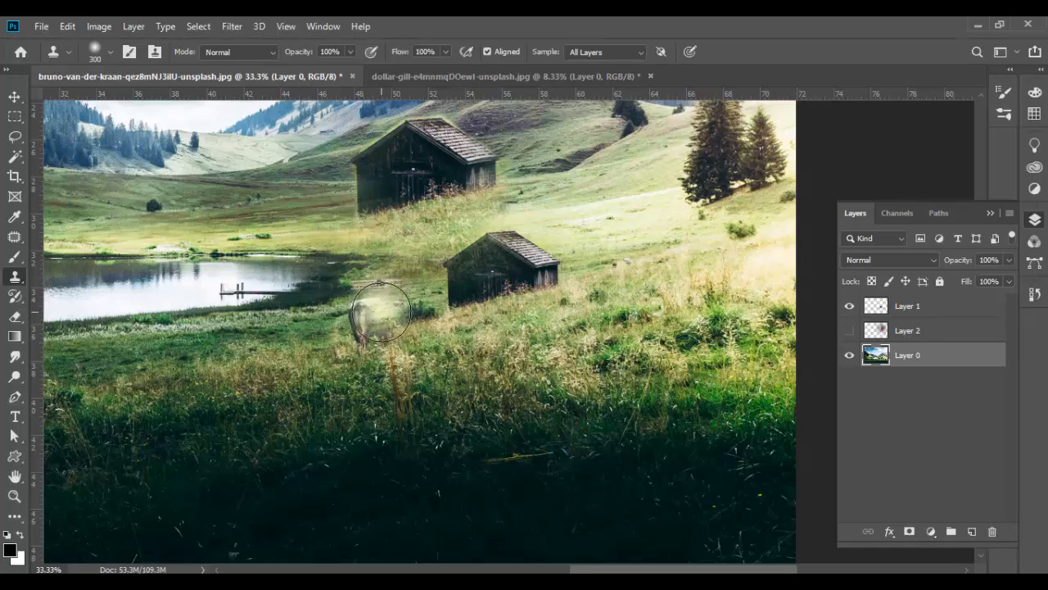
left_click(368, 316)
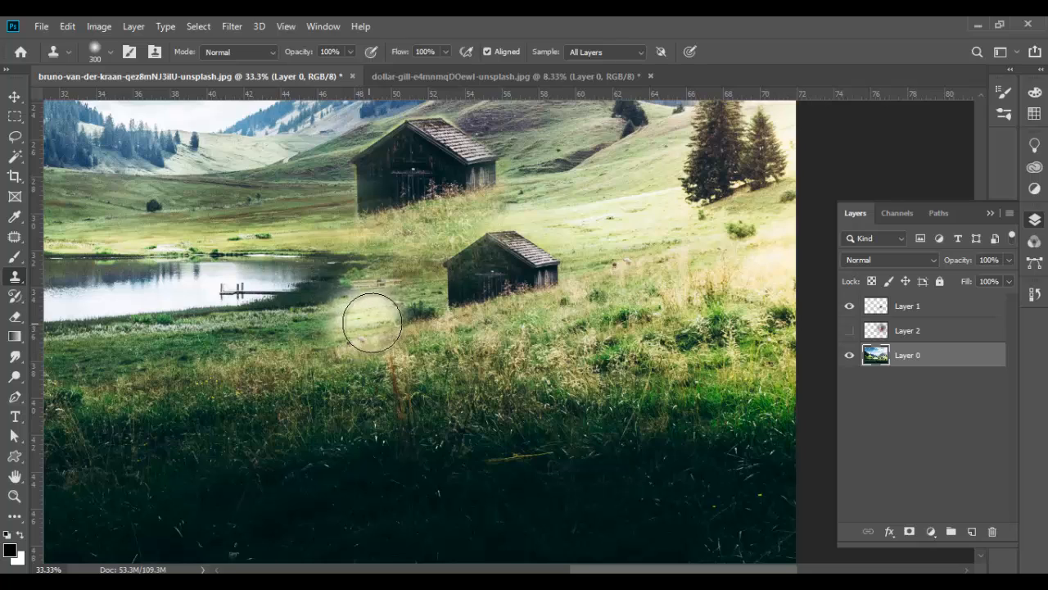
left_click_drag(373, 322, 398, 316)
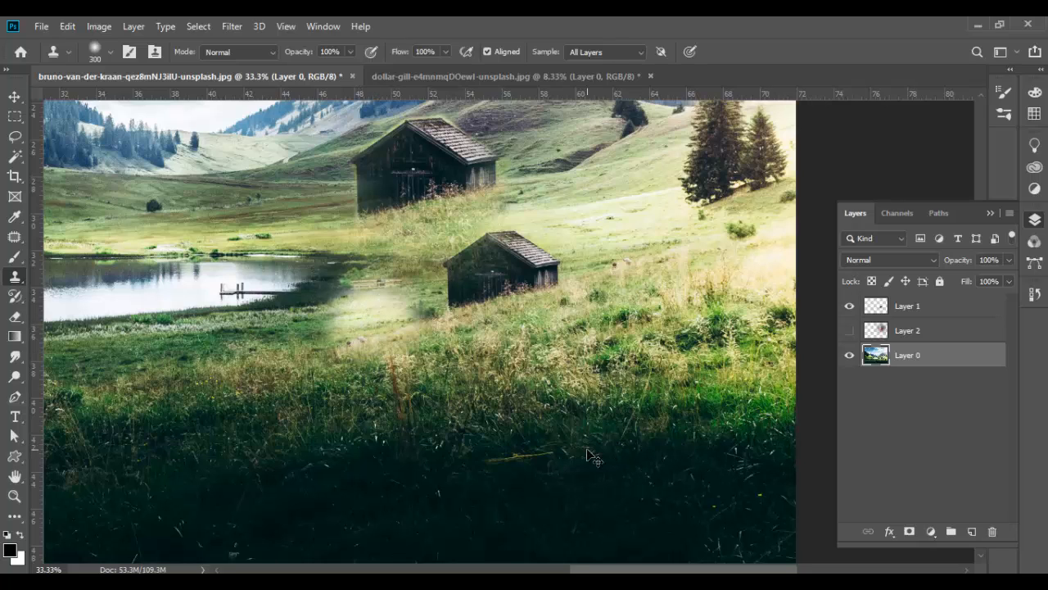
Step: Undo the lighter grass clone strokes over the cow on Layer 0
key("ctrl+z")
key("ctrl+z")
key("ctrl+z")
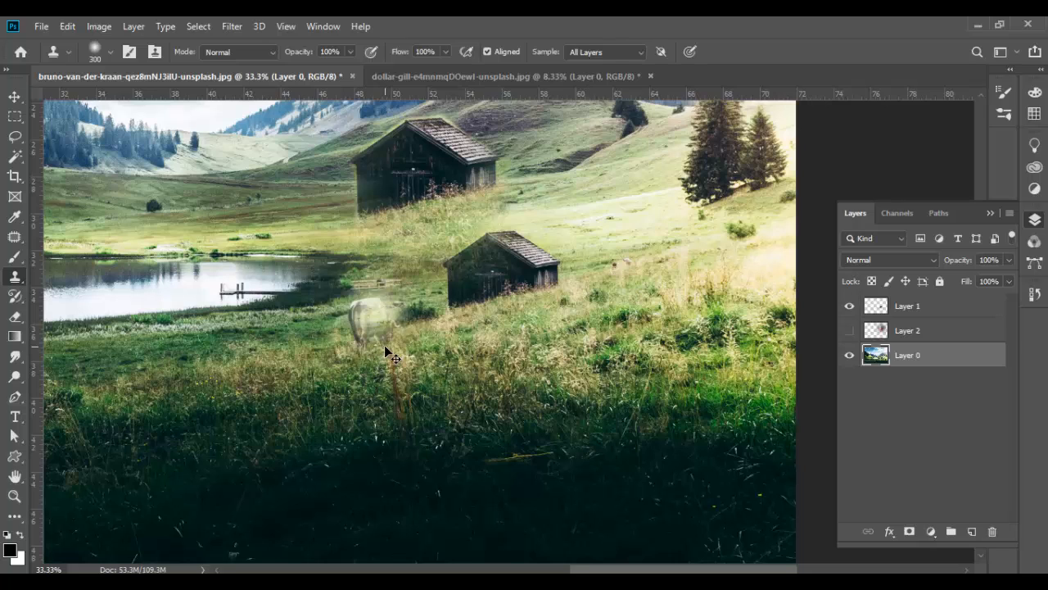
key("ctrl+z")
Step: Remove the cow near the lower cabin by cloning the neighbouring green grass over it, reducing the brush to 200 px and finally 175 px
key("bracketleft")
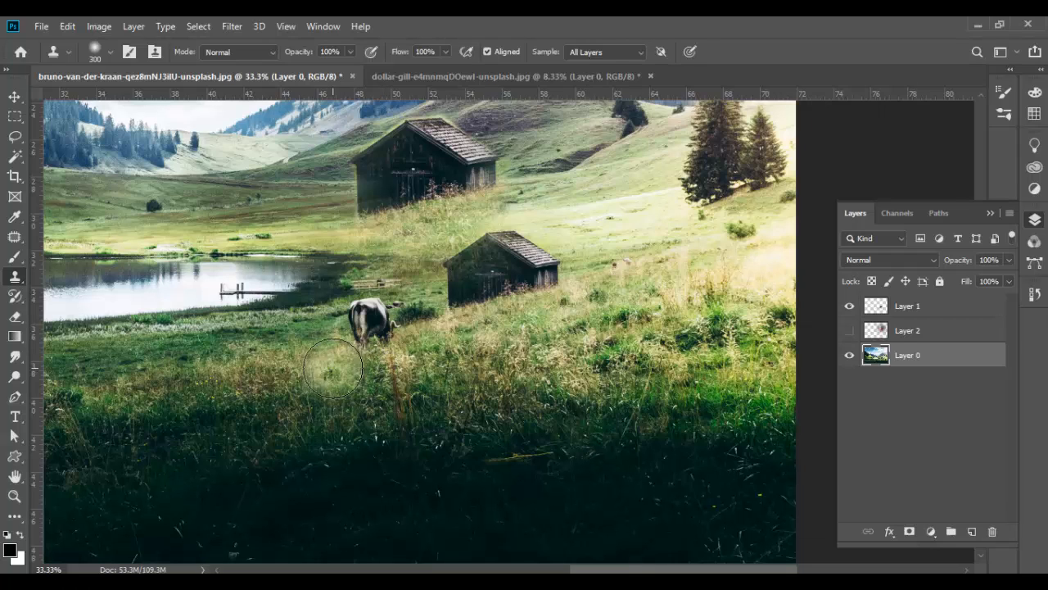
key("bracketleft")
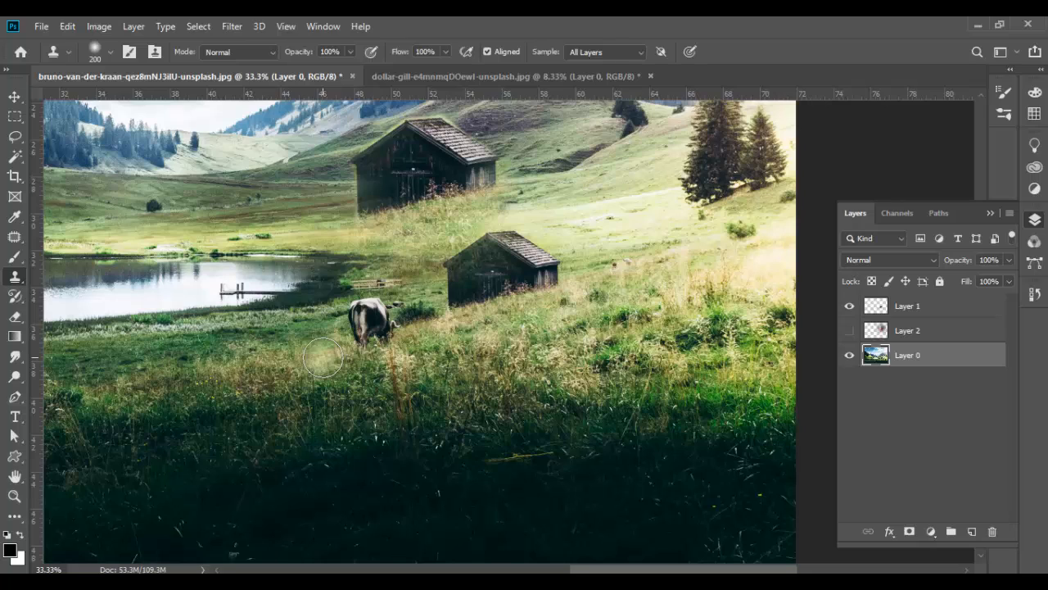
mouse_move(364, 327)
left_mouse_down()
mouse_move(368, 318)
mouse_move(398, 331)
mouse_move(365, 334)
mouse_move(363, 310)
mouse_move(342, 321)
left_mouse_up()
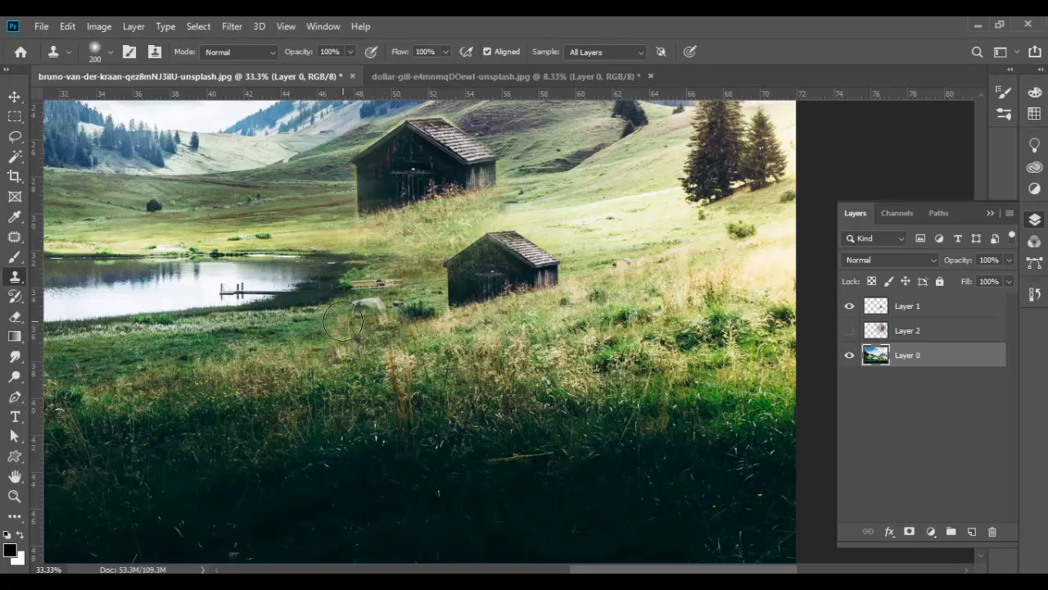
left_click(325, 322, "alt")
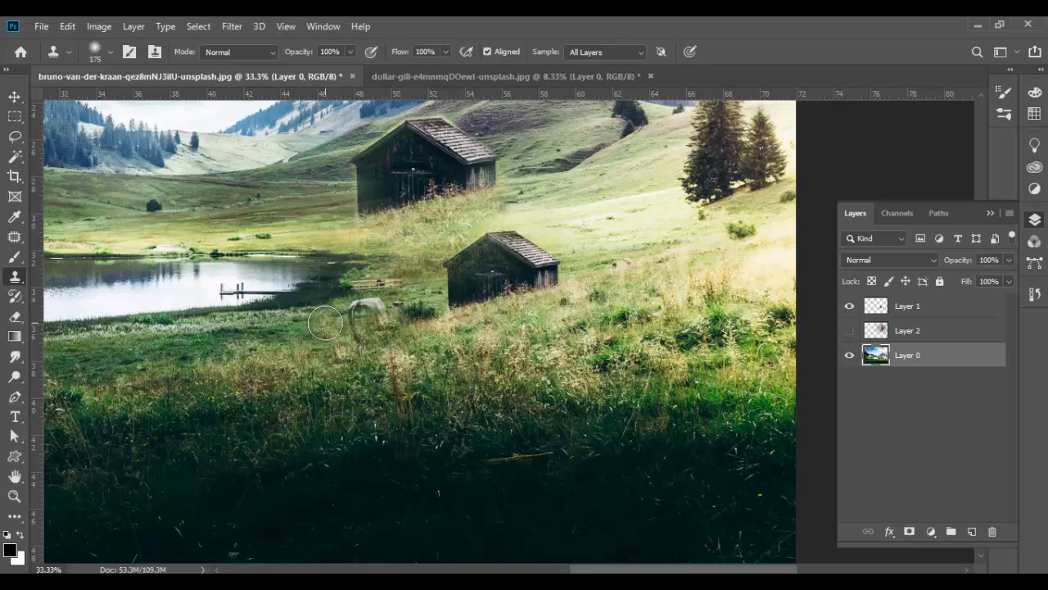
left_click_drag(325, 323, 367, 313)
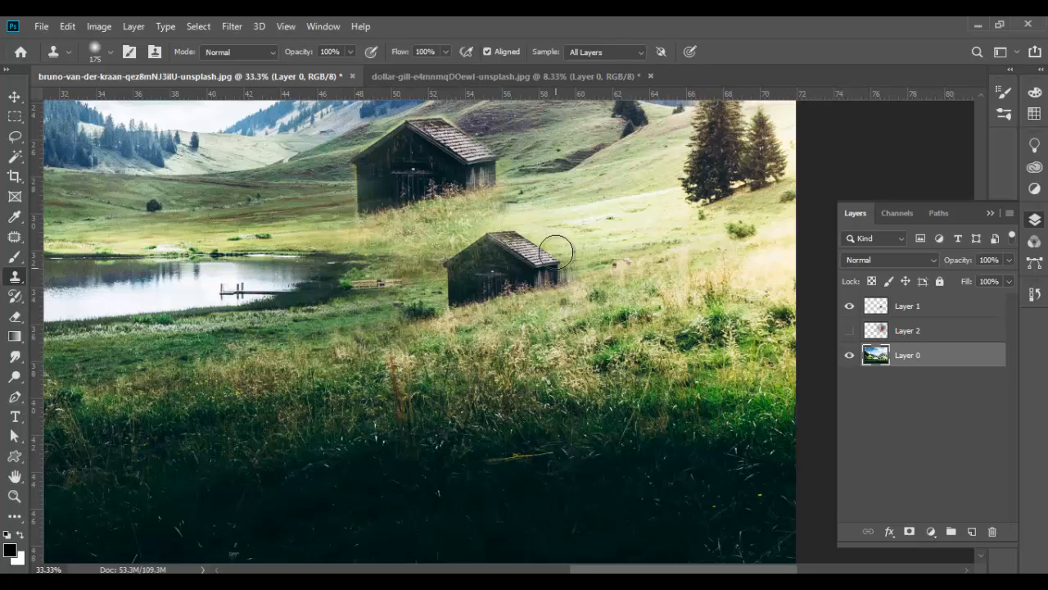
Step: Examine the whole retouched landscape at 16.67% zoom with the Layers panel collapsed
left_click_drag(562, 246, 731, 247)
left_click_drag(491, 243, 662, 265)
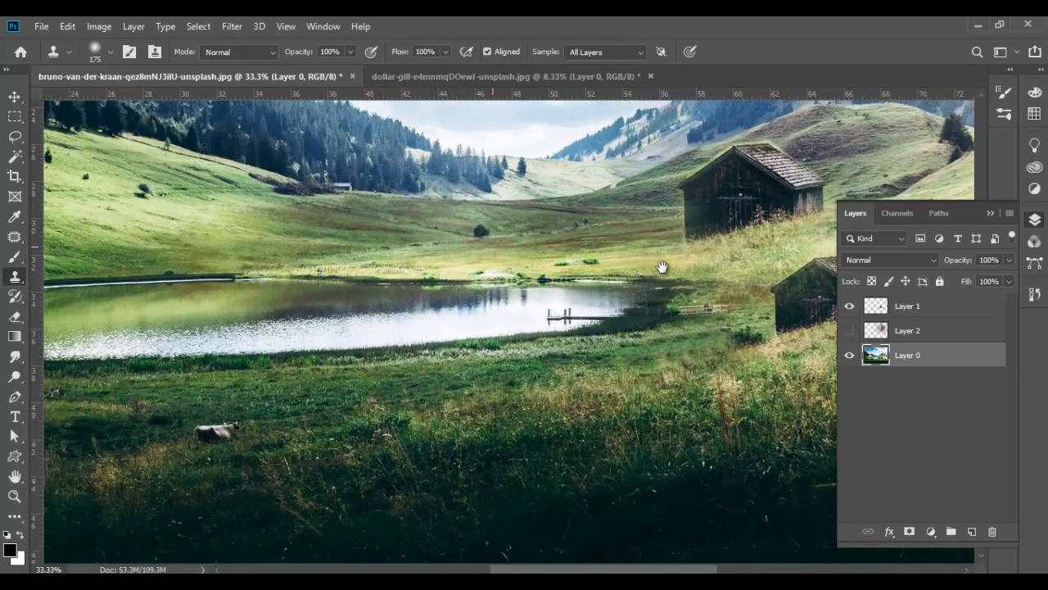
key("ctrl+minus")
key("ctrl+minus")
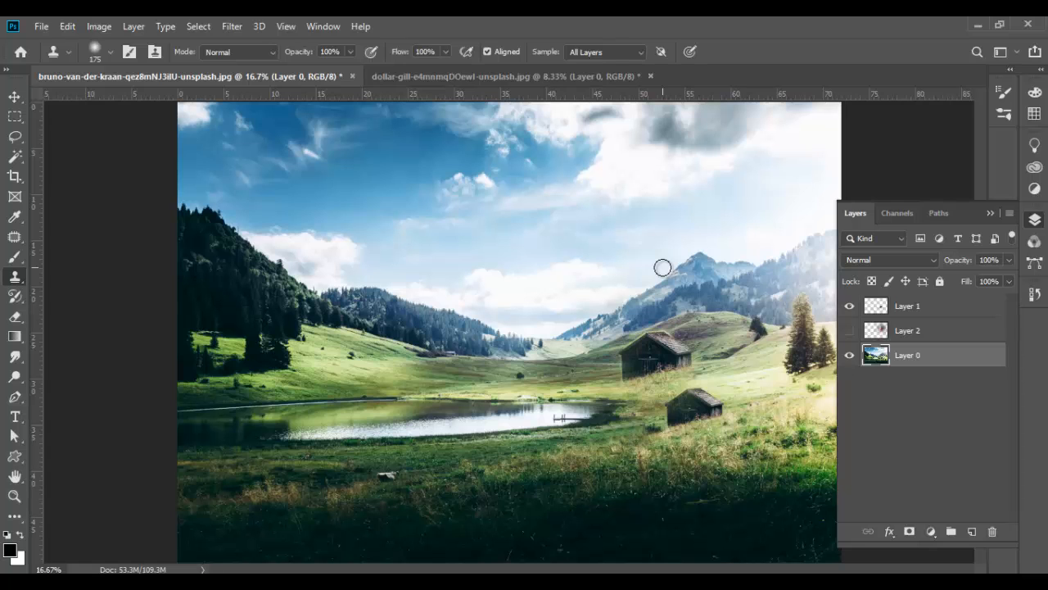
key("ctrl+plus")
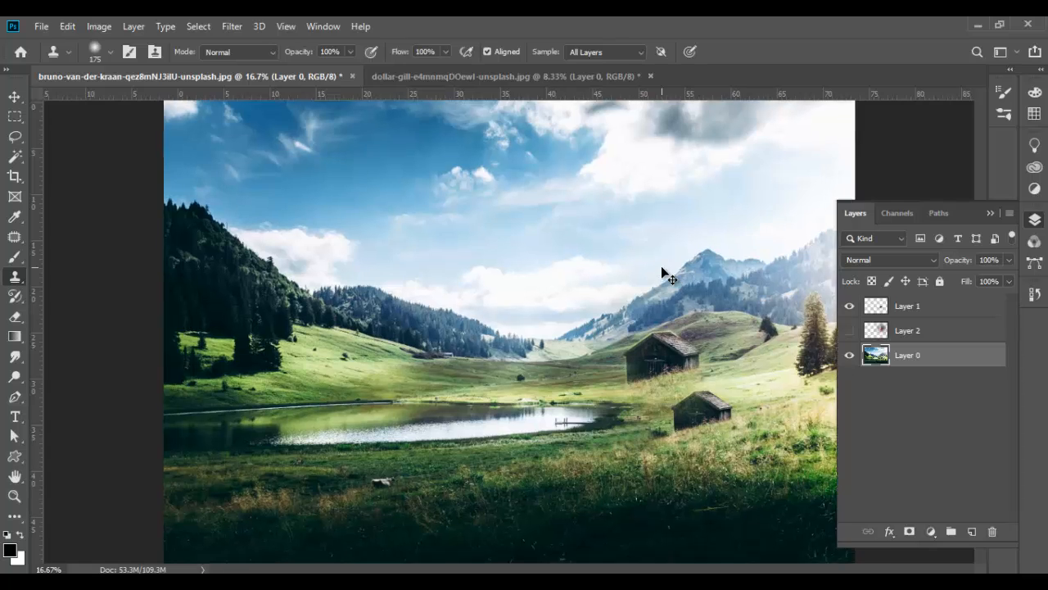
key("ctrl+minus")
left_click(991, 214)
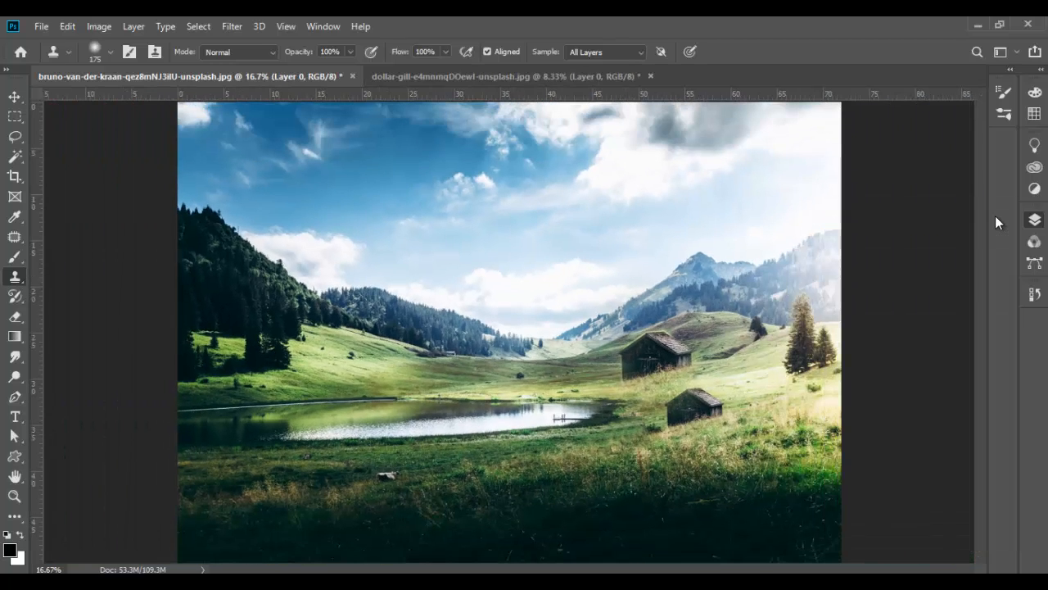